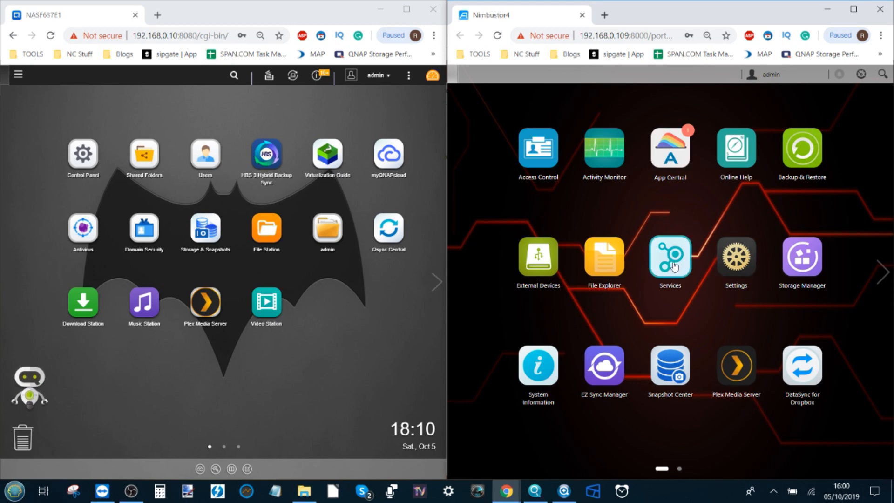
- Open Services and show the Rsync Server settings: port 873 and an ASUSTOR module at /Public
{"action": "left_click", "coordinate": [661, 256]}
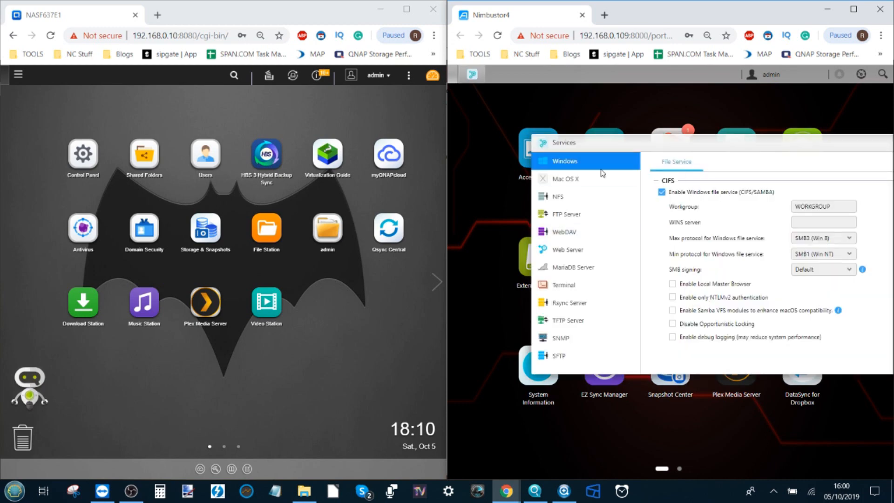
{"action": "left_click", "coordinate": [568, 304]}
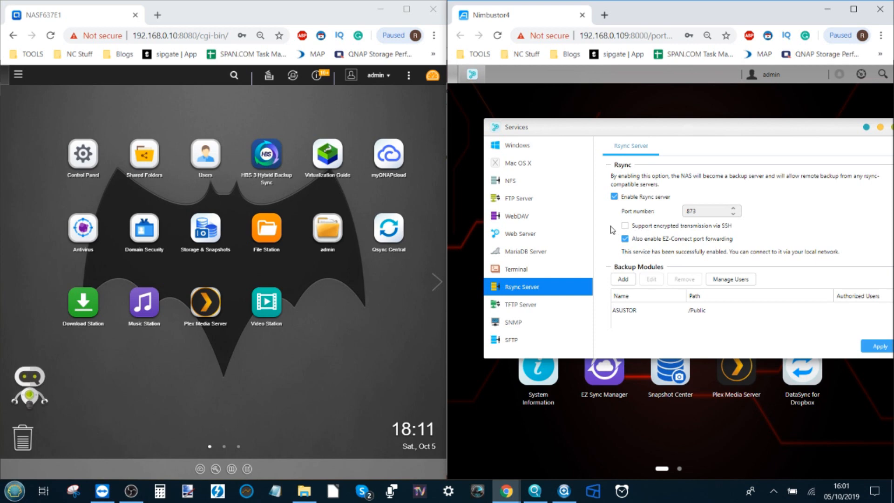
- Cancel adding a new rsync module, apply the rsync server settings, and close Services
{"action": "left_click", "coordinate": [619, 281]}
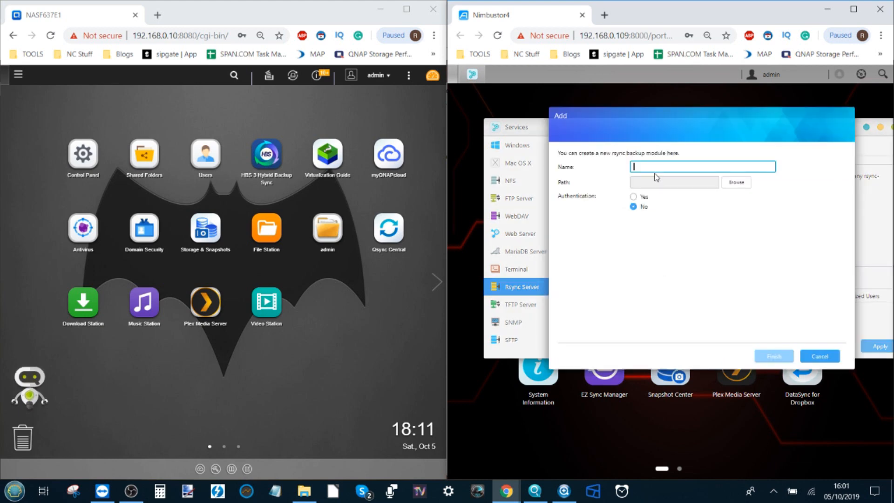
{"action": "left_click", "coordinate": [735, 185]}
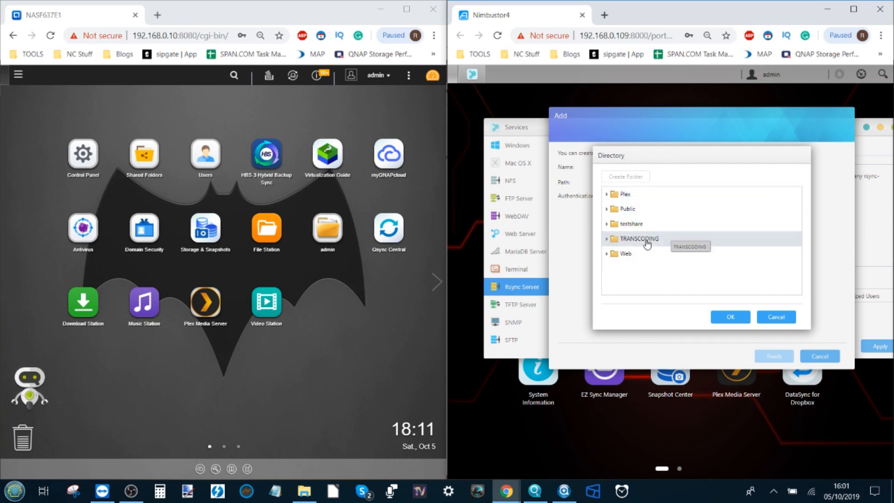
{"action": "left_click", "coordinate": [784, 319]}
{"action": "left_click", "coordinate": [818, 357]}
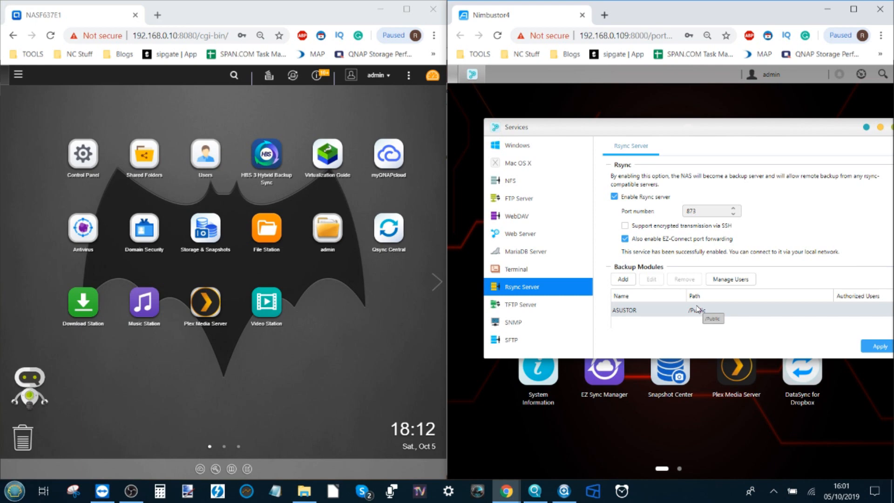
{"action": "left_click", "coordinate": [878, 346]}
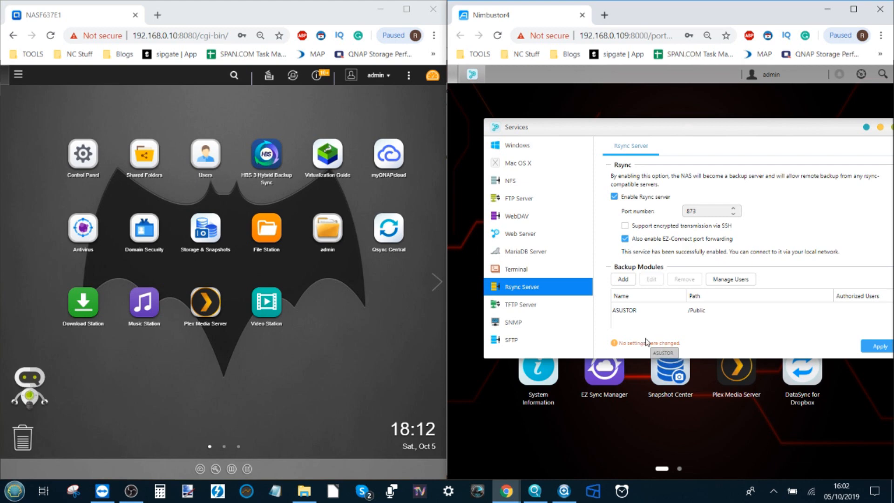
{"action": "left_click", "coordinate": [839, 134]}
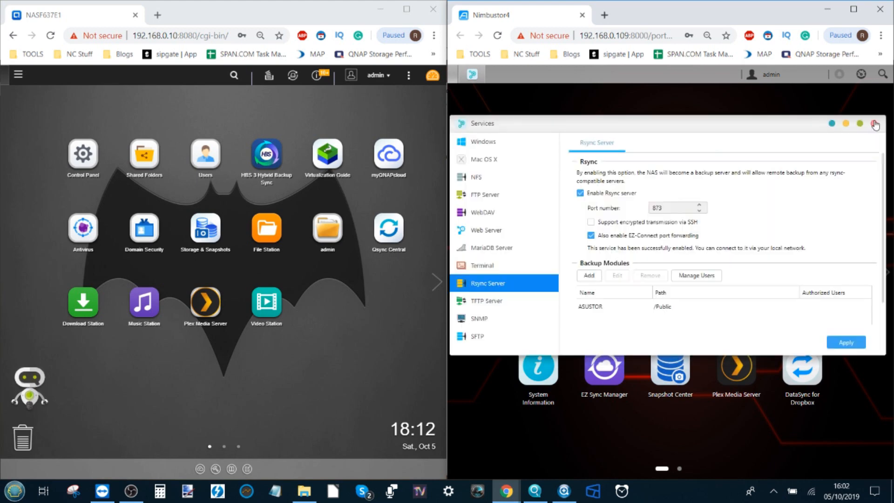
- Close the Services window and launch Hybrid Backup Sync on the QNAP
{"action": "left_click", "coordinate": [879, 126]}
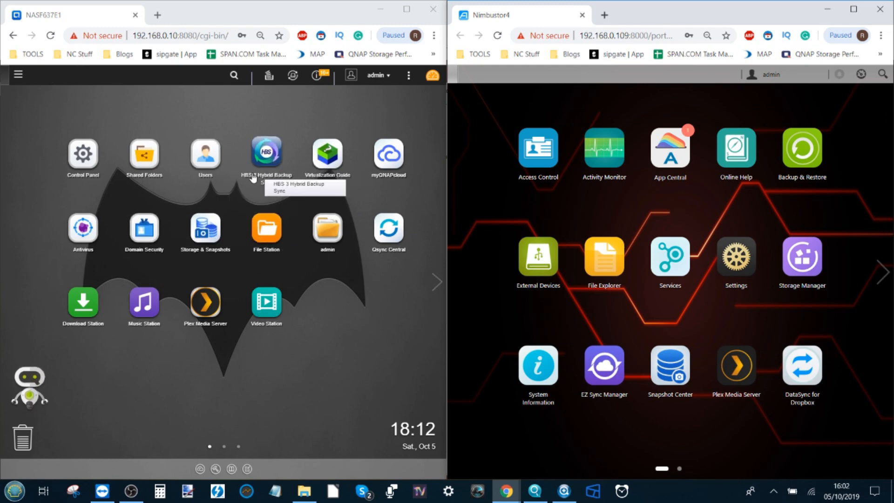
{"action": "left_click", "coordinate": [267, 162]}
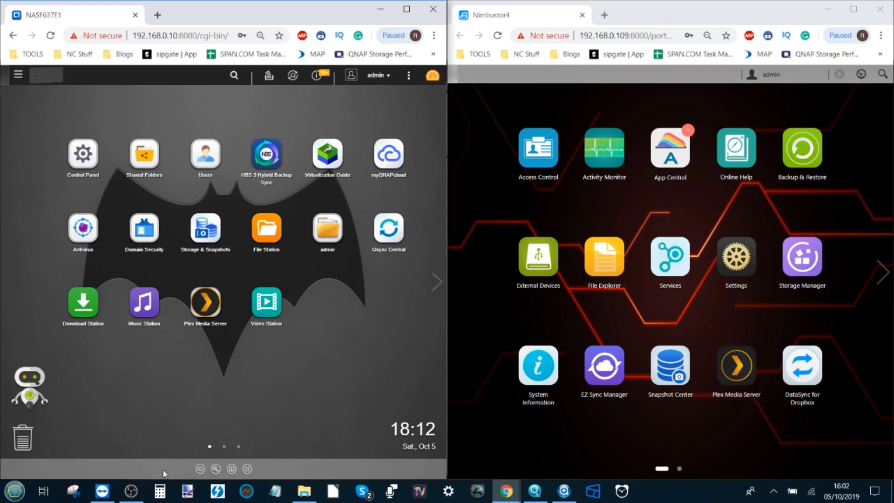
{"action": "left_click", "coordinate": [133, 491]}
{"action": "left_click", "coordinate": [132, 491]}
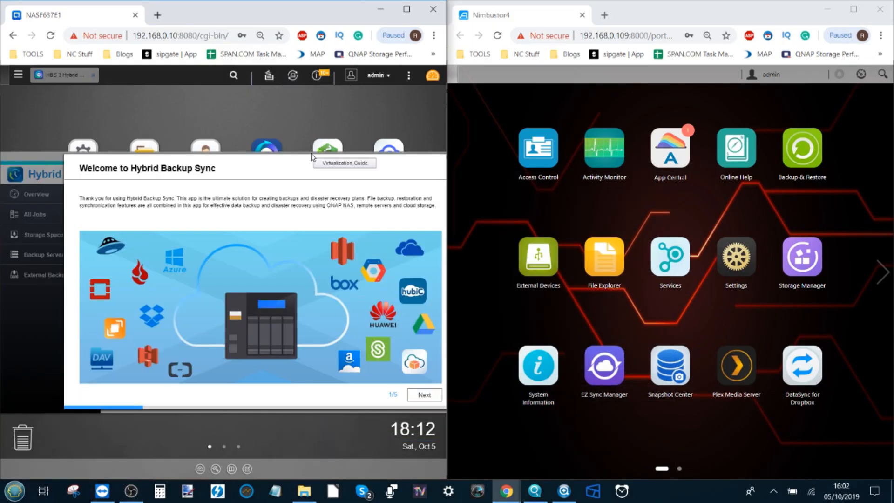
- Step through the HBS 3 welcome tour to the end and dismiss the show-again prompt
{"action": "left_click", "coordinate": [422, 395]}
{"action": "left_click", "coordinate": [422, 394]}
{"action": "left_click", "coordinate": [422, 394]}
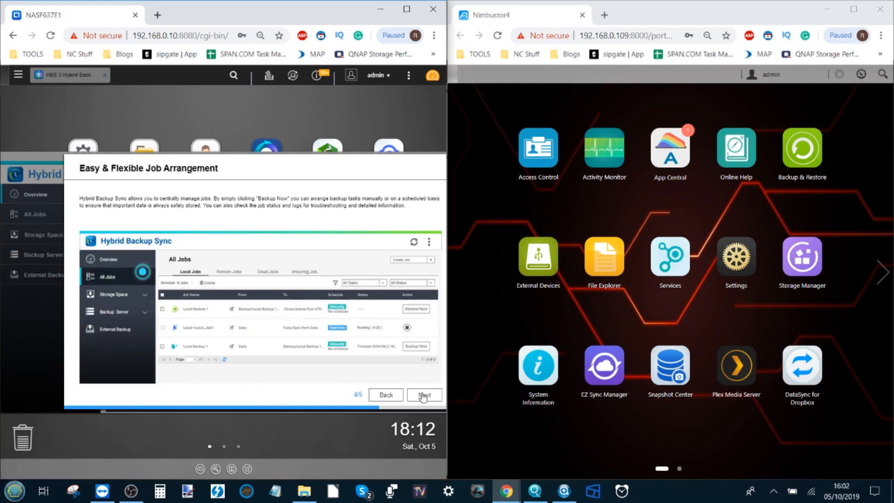
{"action": "left_click", "coordinate": [422, 394]}
{"action": "left_click", "coordinate": [418, 392]}
{"action": "left_click", "coordinate": [282, 303]}
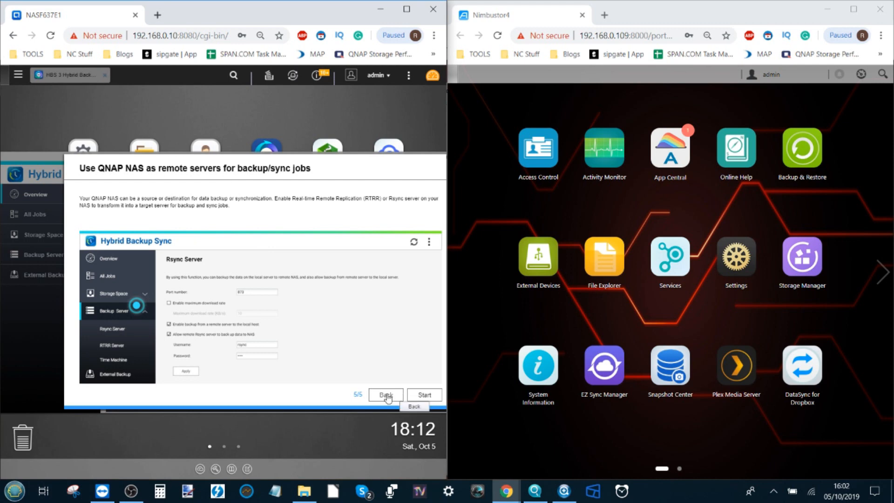
{"action": "left_click", "coordinate": [423, 394]}
{"action": "left_click", "coordinate": [282, 304]}
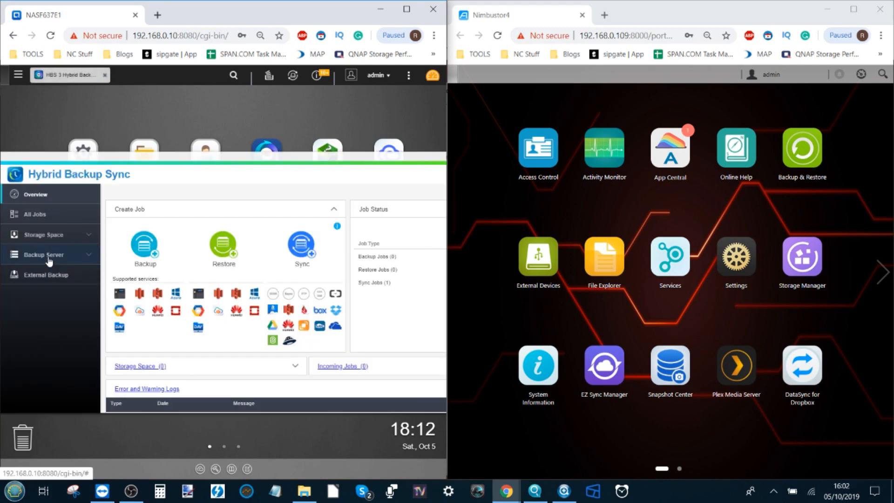
- Go to Backup Server > Rsync Server and clear the old rsync login password
{"action": "left_click", "coordinate": [21, 257]}
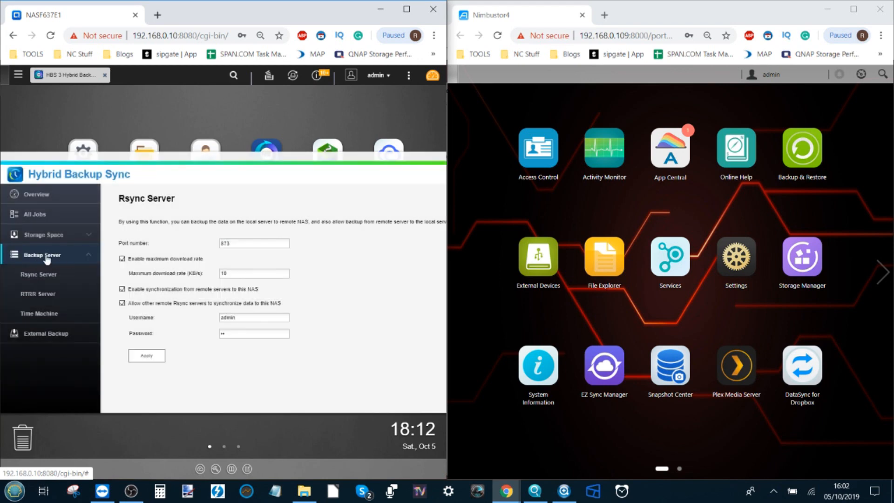
{"action": "left_click", "coordinate": [45, 275]}
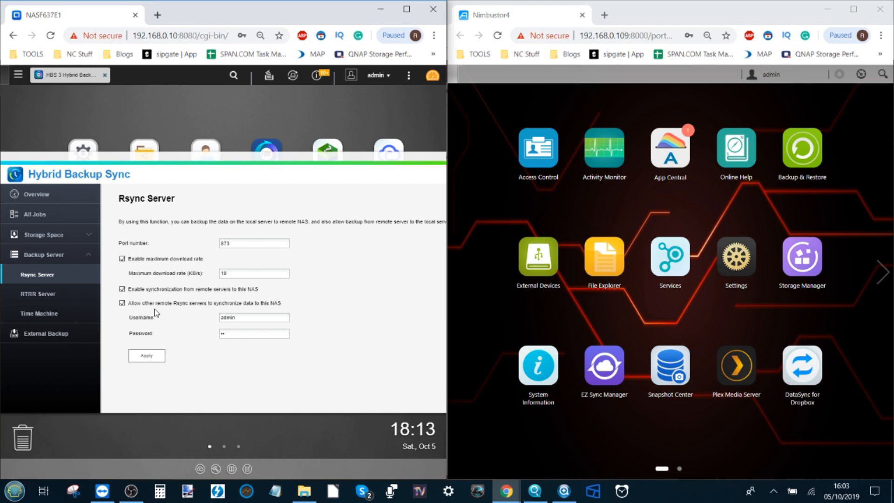
{"action": "left_click", "coordinate": [251, 318]}
{"action": "left_click", "coordinate": [234, 333]}
{"action": "key", "text": "BackSpace"}
{"action": "key", "text": "BackSpace"}
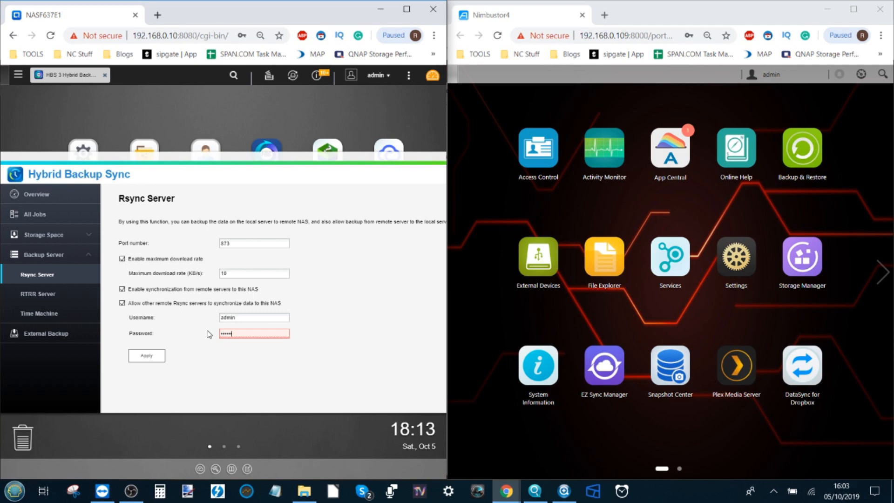
- Apply and confirm the new rsync server settings, then return to the Overview
{"action": "left_click", "coordinate": [146, 357]}
{"action": "left_click", "coordinate": [281, 300]}
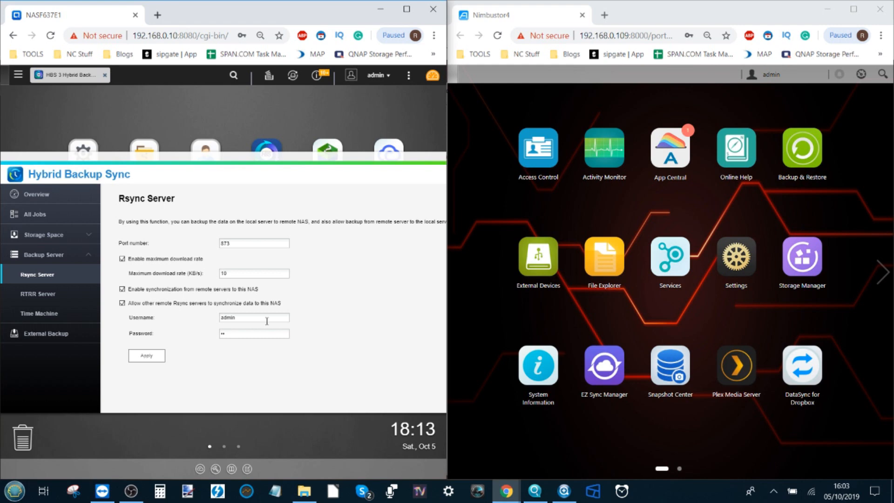
{"action": "left_click", "coordinate": [154, 358]}
{"action": "left_click", "coordinate": [316, 303]}
{"action": "left_click", "coordinate": [40, 200]}
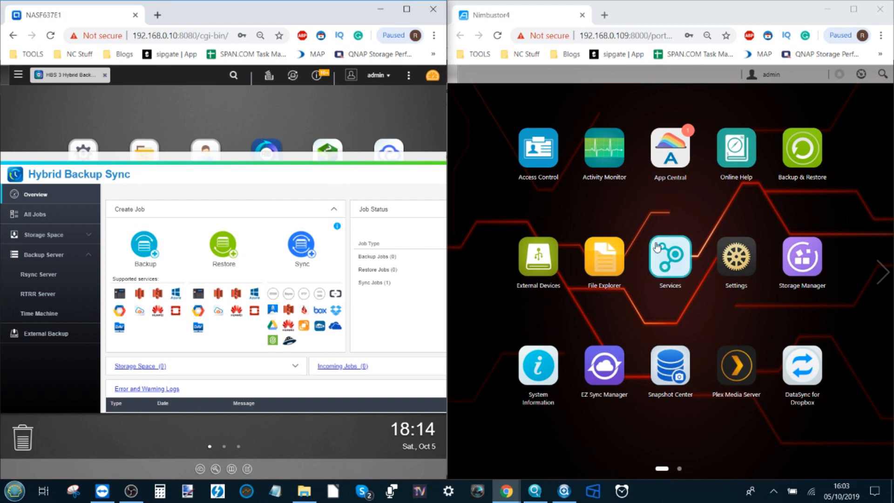
- In Backup & Restore, create a Remote Sync job with server type Rsync-compatible server
{"action": "left_click", "coordinate": [811, 154]}
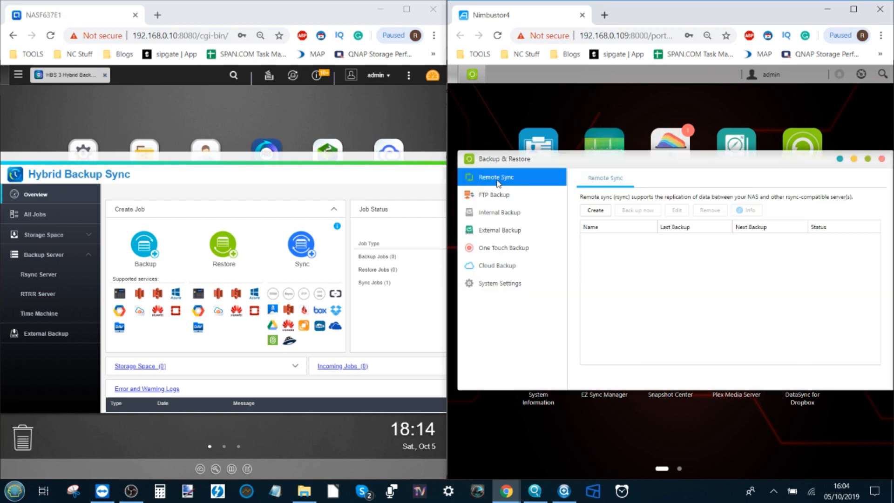
{"action": "left_click", "coordinate": [596, 210]}
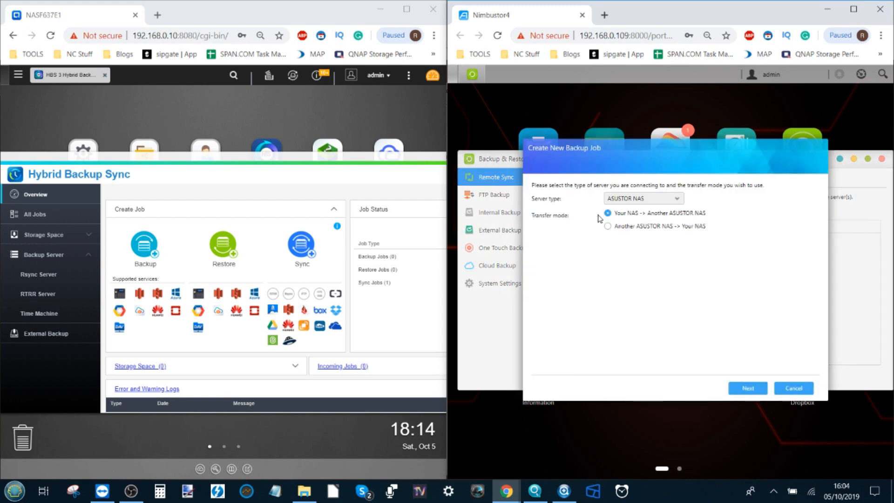
{"action": "left_click", "coordinate": [628, 200]}
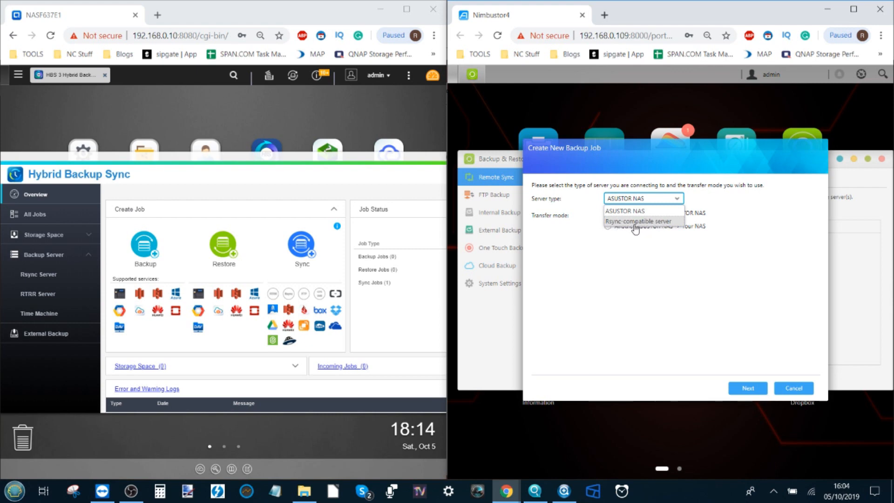
{"action": "left_click", "coordinate": [632, 223]}
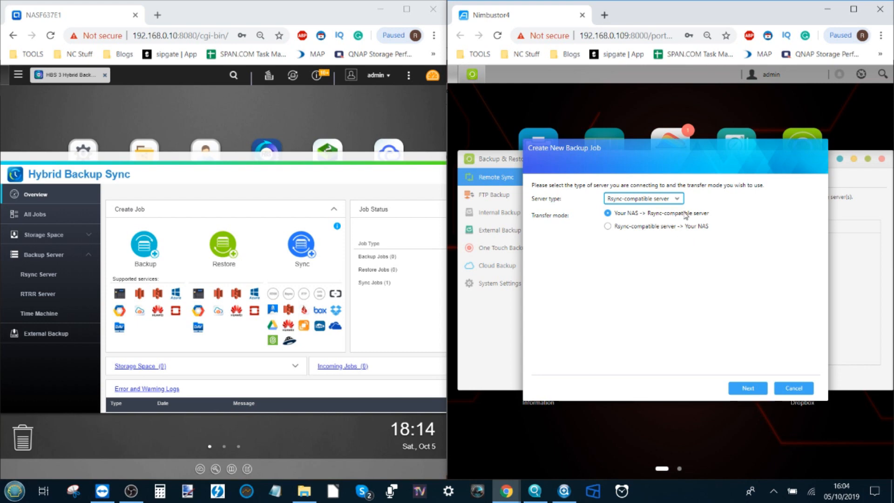
{"action": "left_click", "coordinate": [747, 388]}
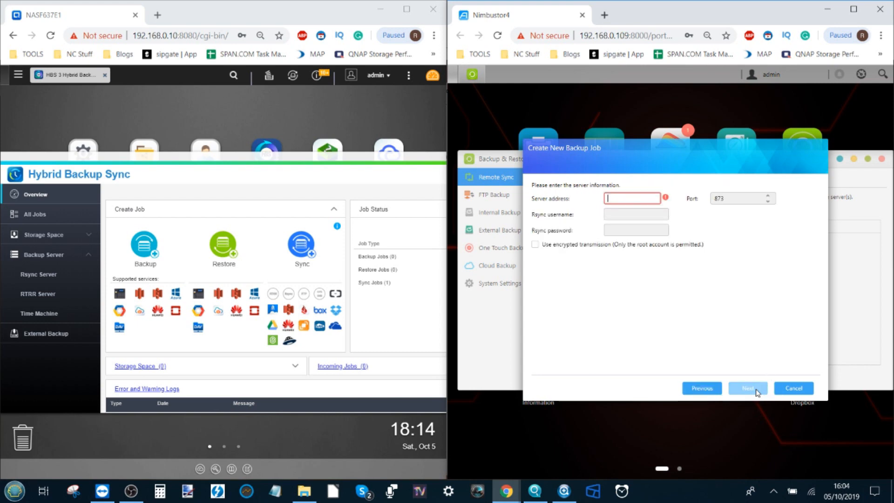
{"action": "left_click", "coordinate": [626, 198]}
{"action": "left_click", "coordinate": [177, 37]}
{"action": "left_click", "coordinate": [175, 37]}
{"action": "left_click_drag", "start_coordinate": [135, 36], "coordinate": [178, 36]}
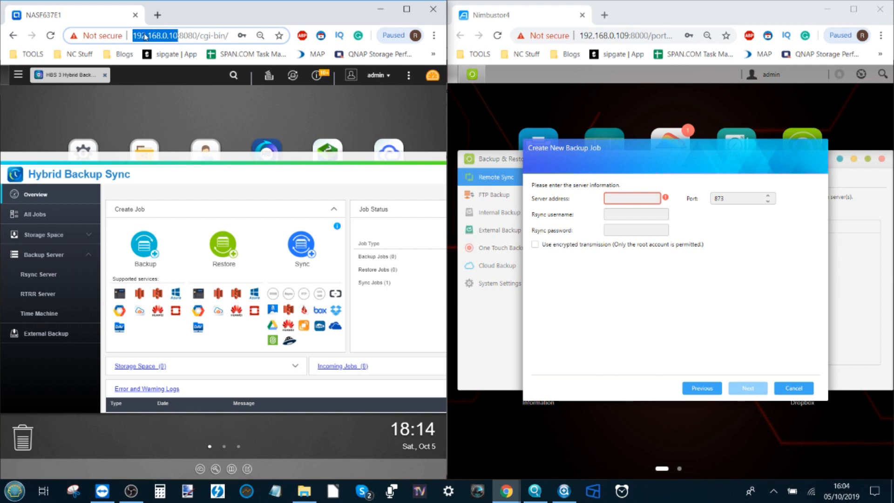
{"action": "key", "text": "ctrl+c"}
{"action": "left_click", "coordinate": [626, 198]}
{"action": "key", "text": "ctrl+v"}
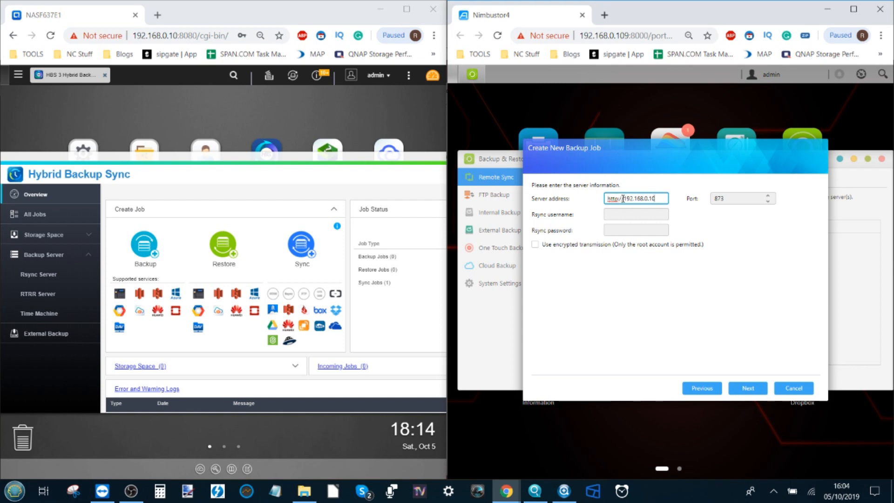
{"action": "left_click_drag", "start_coordinate": [623, 199], "coordinate": [596, 200]}
{"action": "key", "text": "Delete"}
{"action": "key", "text": "Delete"}
- Enter the rsync username and password and connect to the server
{"action": "left_click", "coordinate": [639, 214]}
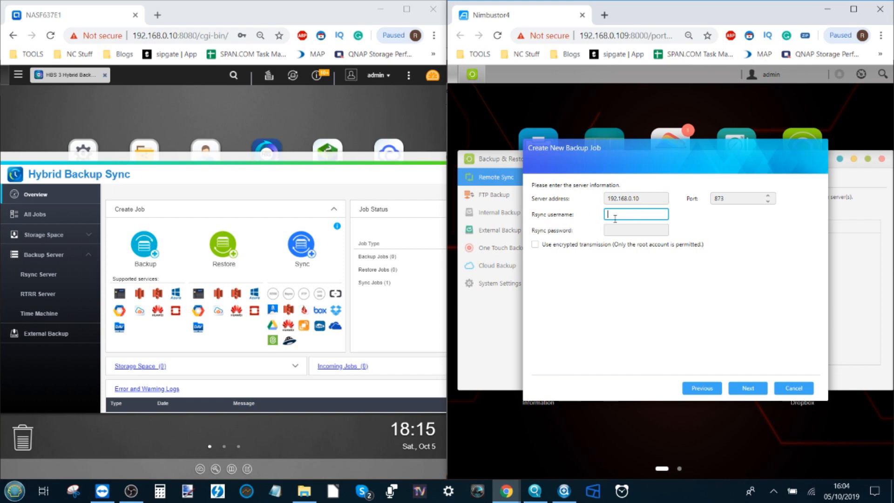
{"action": "key", "text": "Tab"}
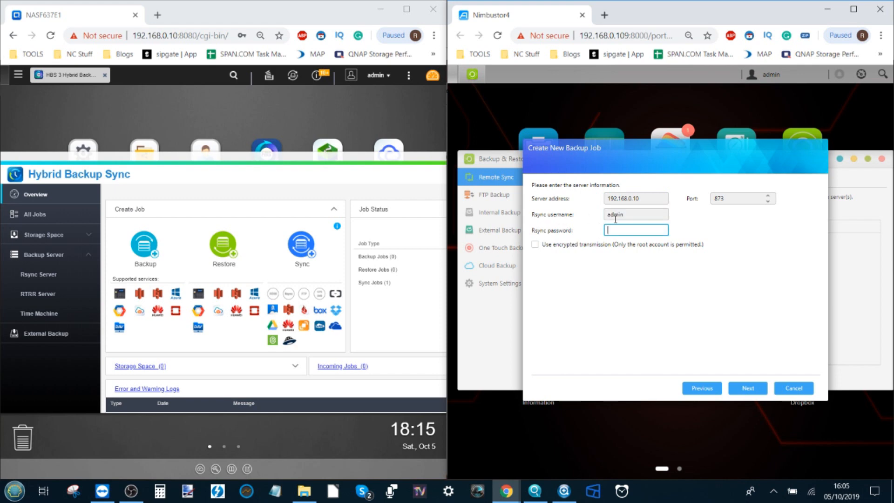
{"action": "type", "text": "ad"}
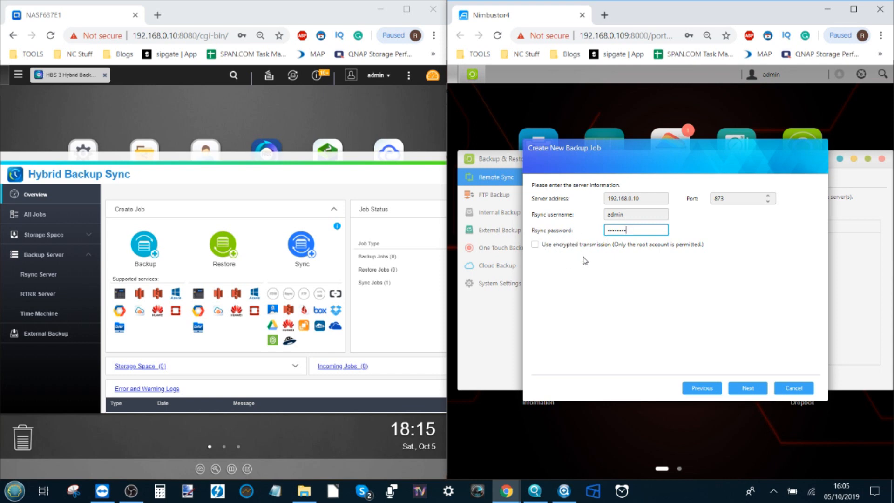
{"action": "left_click", "coordinate": [748, 389]}
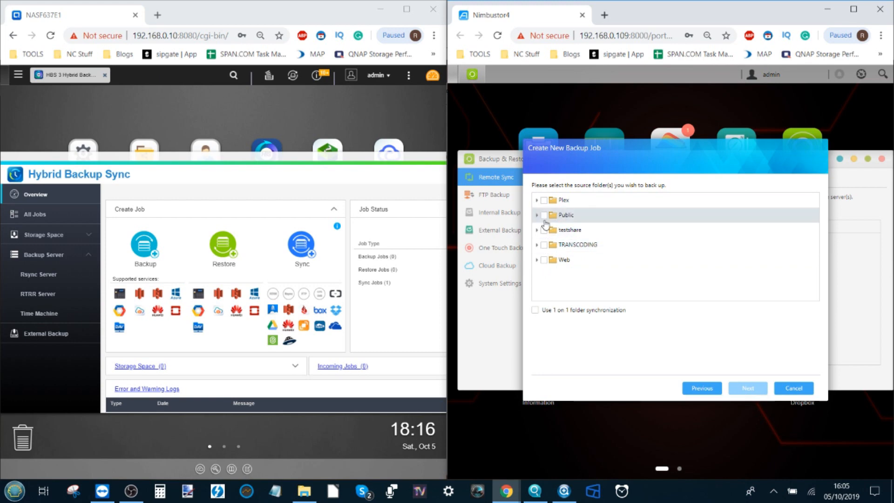
- Select TRANSCODING as the source folder and continue to the destination step
{"action": "left_click", "coordinate": [544, 245]}
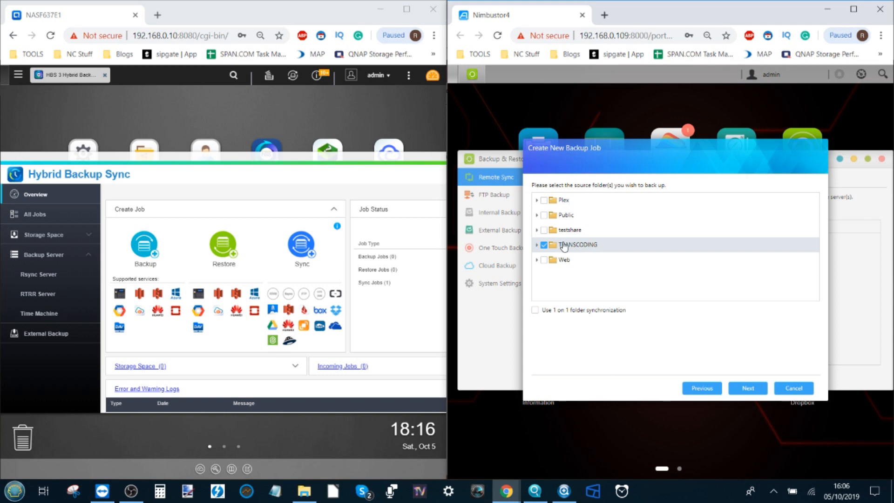
{"action": "left_click", "coordinate": [748, 389]}
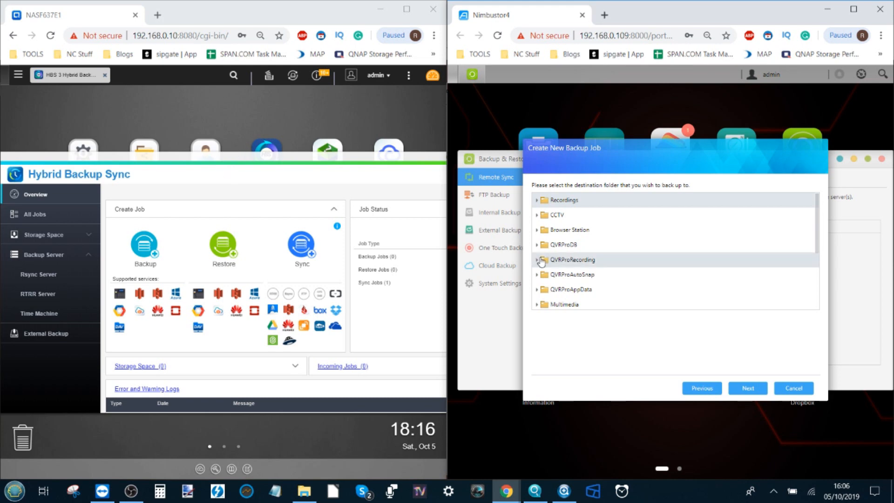
- Confirm the destination folder on the QNAP and continue to scheduling
{"action": "scroll", "coordinate": [588, 252], "scroll_direction": "down", "scroll_amount": 2}
{"action": "scroll", "coordinate": [589, 252], "scroll_direction": "down", "scroll_amount": 2}
{"action": "scroll", "coordinate": [577, 237], "scroll_direction": "up", "scroll_amount": 5}
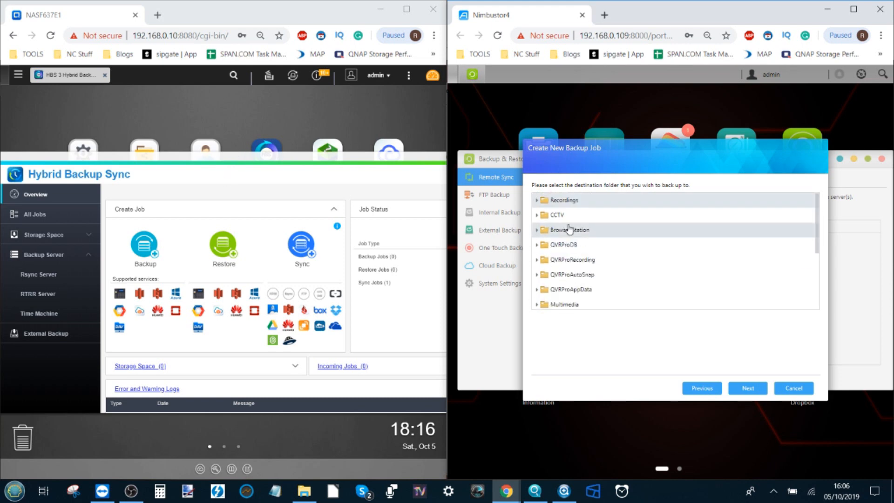
{"action": "left_click", "coordinate": [753, 391]}
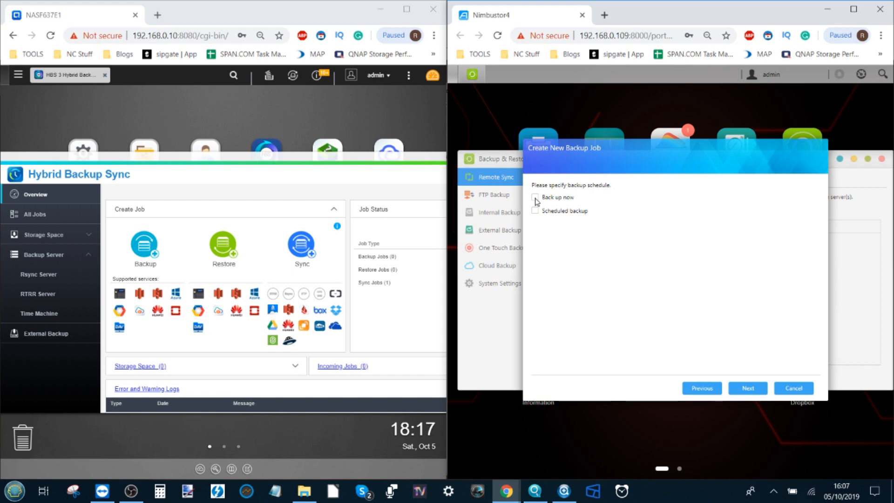
- Turn on scheduled backup with Daily frequency at AM 02:04
{"action": "left_click", "coordinate": [535, 211]}
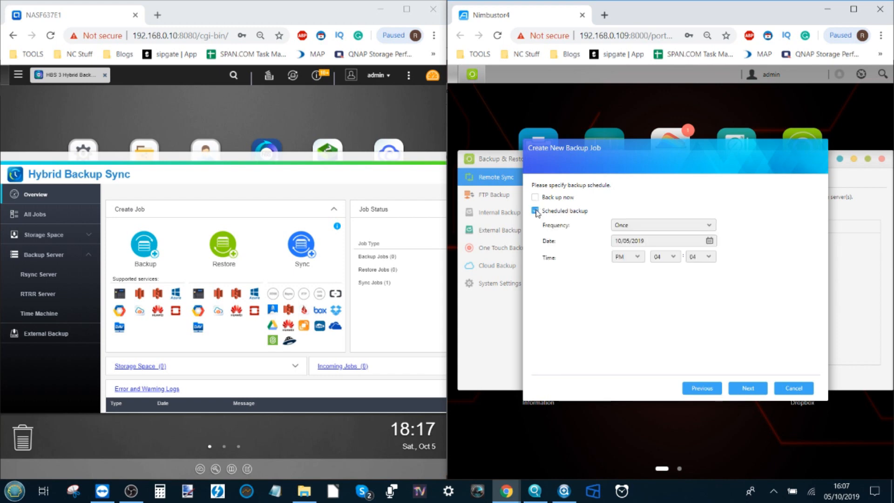
{"action": "left_click", "coordinate": [642, 229]}
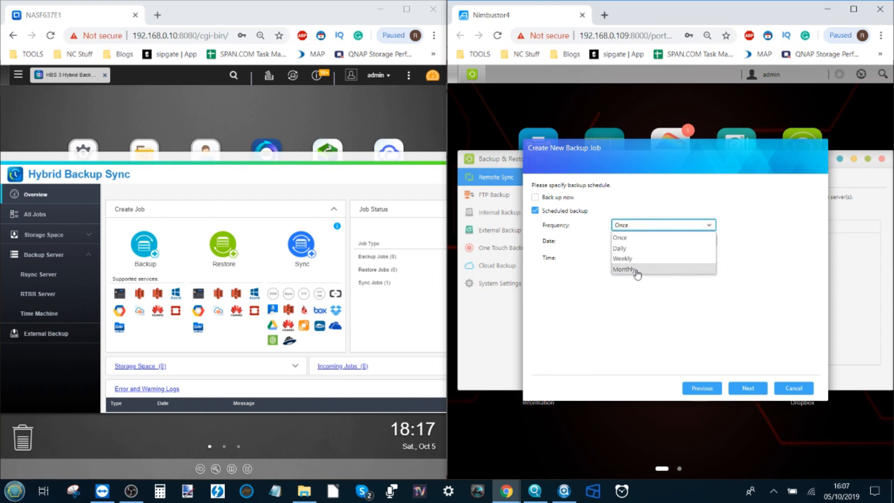
{"action": "left_click", "coordinate": [635, 249]}
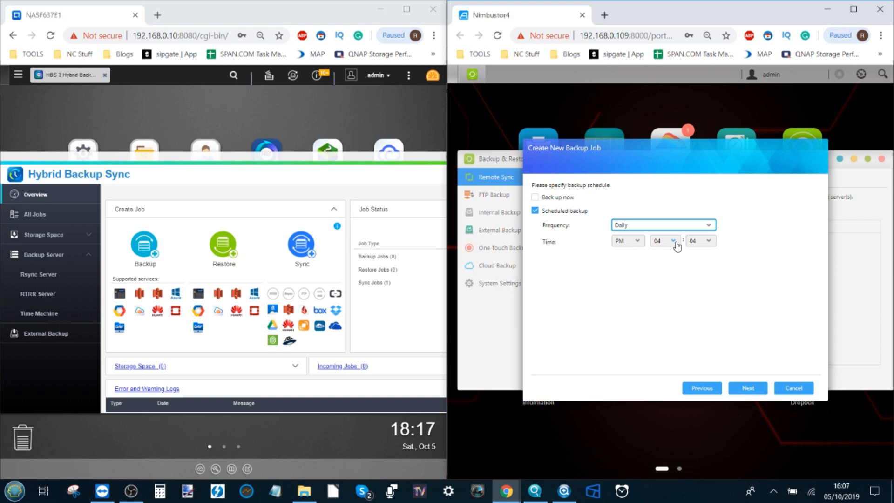
{"action": "left_click", "coordinate": [674, 242]}
{"action": "left_click", "coordinate": [633, 241]}
{"action": "left_click", "coordinate": [629, 252]}
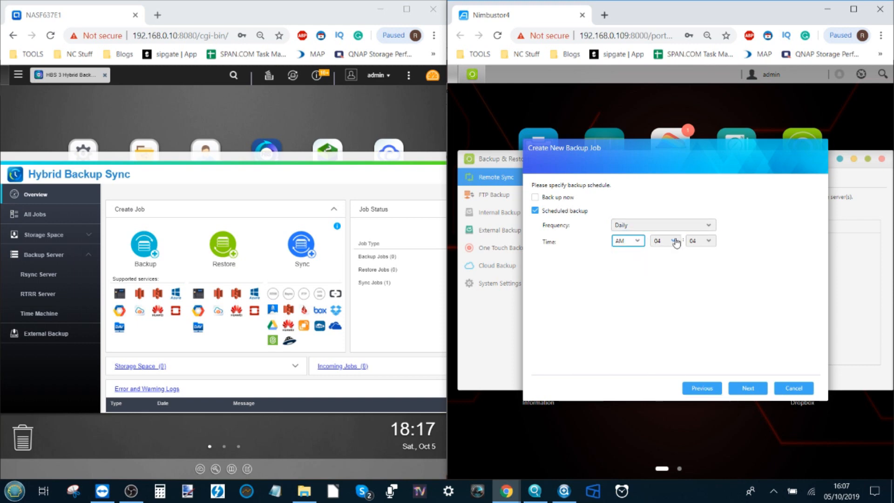
{"action": "left_click", "coordinate": [674, 241]}
{"action": "left_click", "coordinate": [665, 263]}
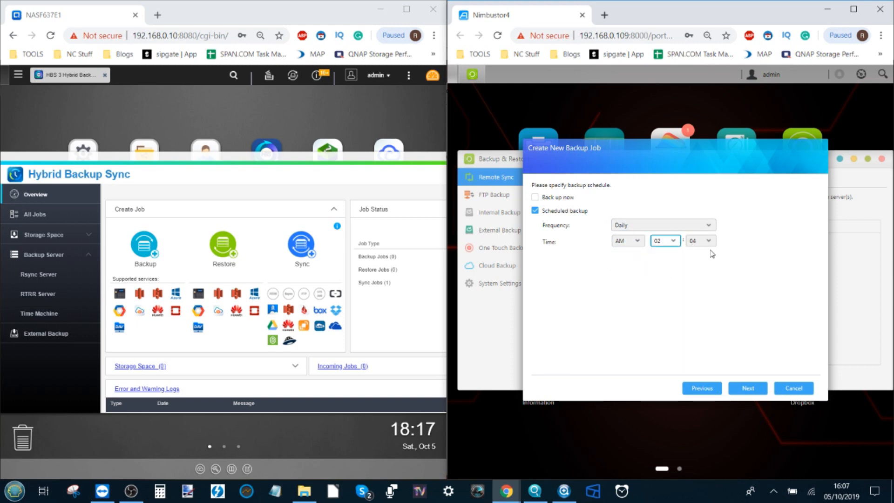
{"action": "left_click", "coordinate": [749, 388]}
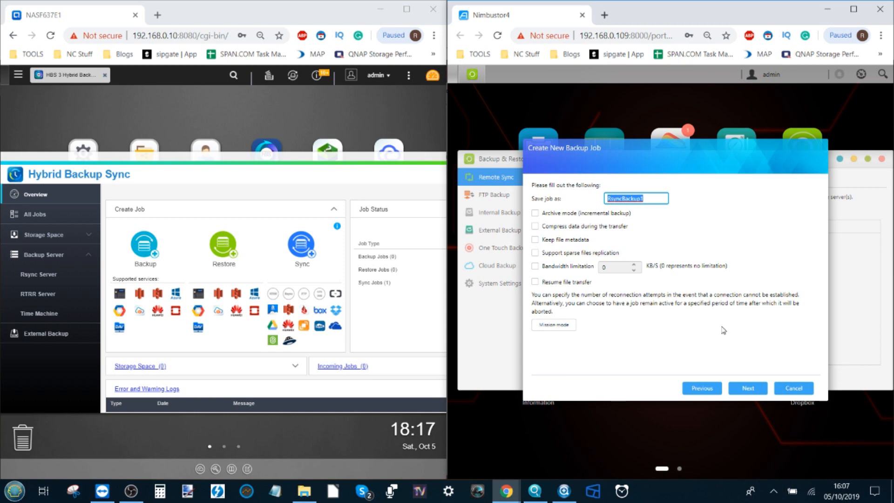
- Finish creating RsyncBackup1 and check it in the Remote Sync list
{"action": "left_click", "coordinate": [748, 389]}
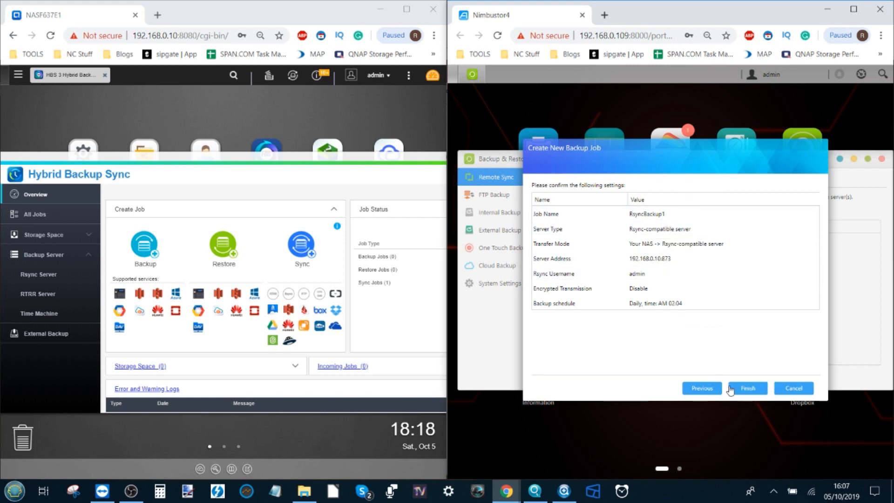
{"action": "left_click", "coordinate": [736, 390]}
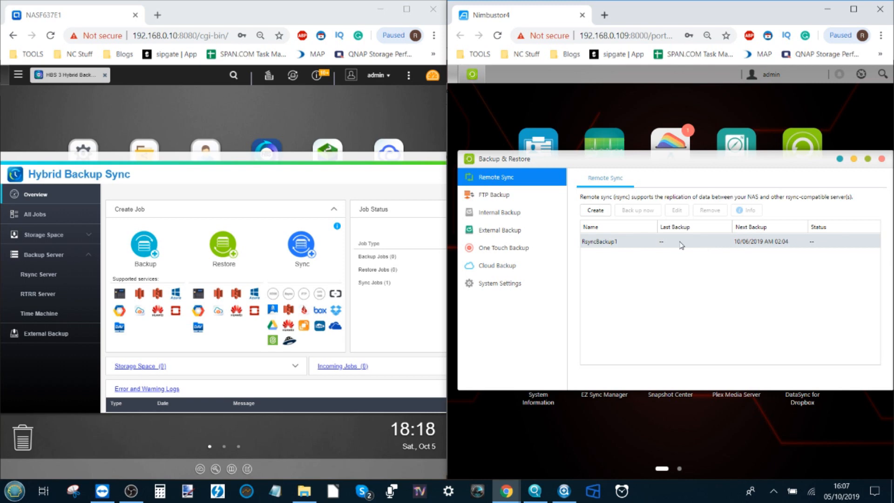
{"action": "right_click", "coordinate": [632, 250]}
{"action": "left_click", "coordinate": [615, 262]}
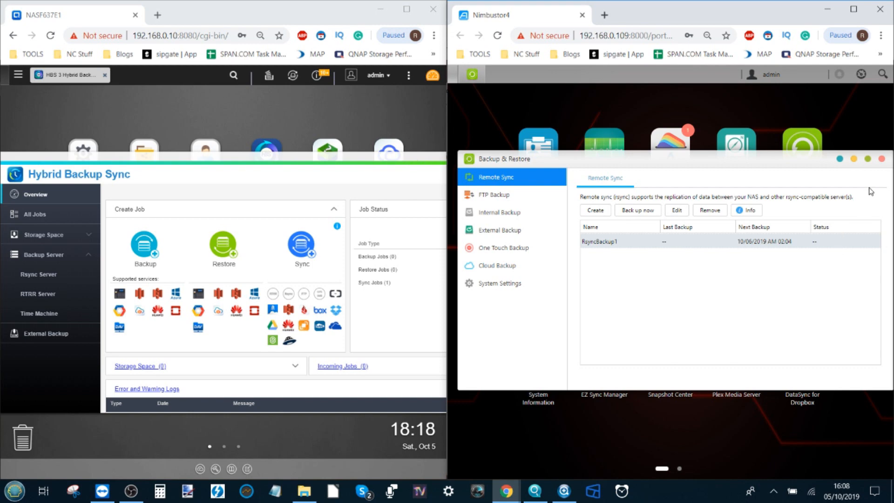
- Create a new sync job Local->Remote_Job2 syncing a local folder to a remote server
{"action": "left_click_drag", "start_coordinate": [243, 162], "coordinate": [252, 145]}
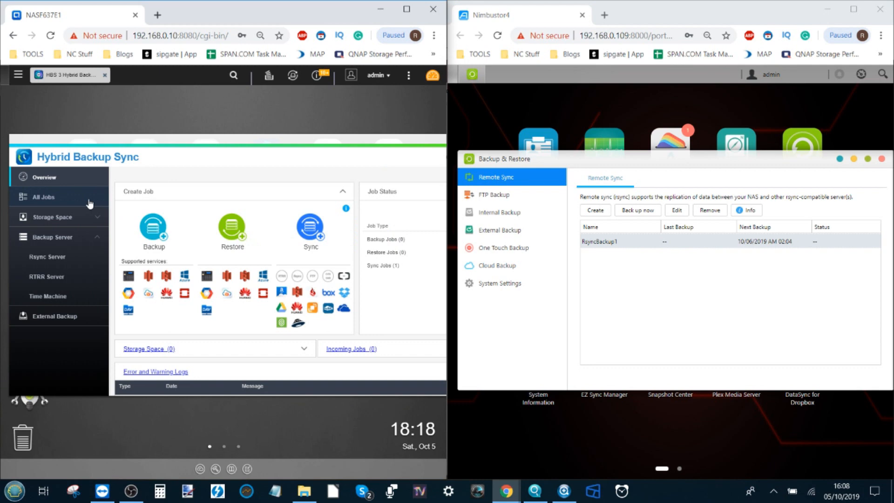
{"action": "left_click", "coordinate": [48, 199]}
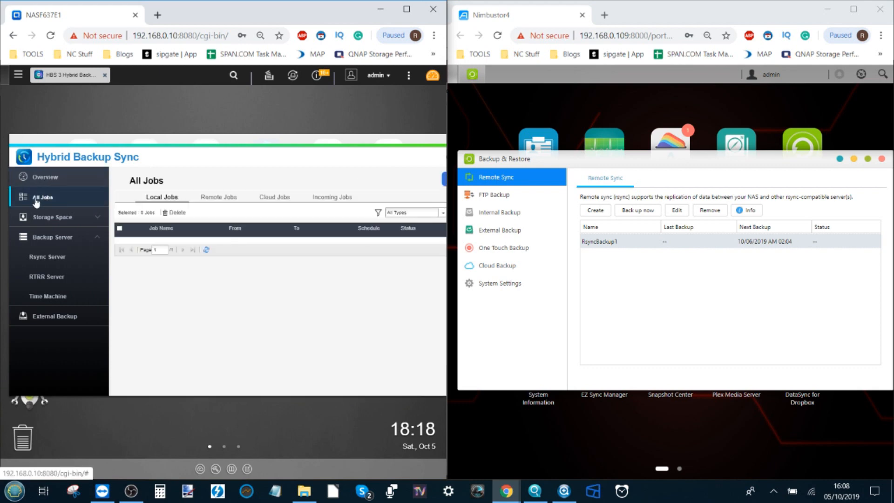
{"action": "left_click_drag", "start_coordinate": [248, 140], "coordinate": [193, 142]}
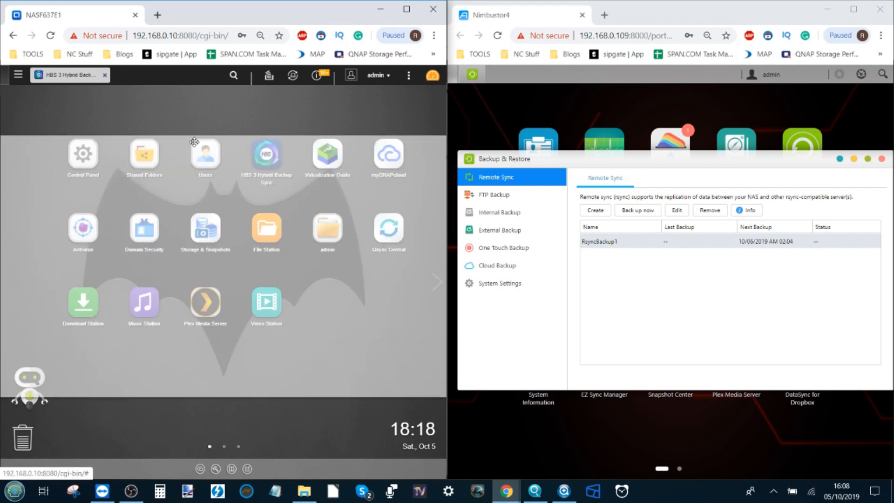
{"action": "left_click", "coordinate": [419, 176]}
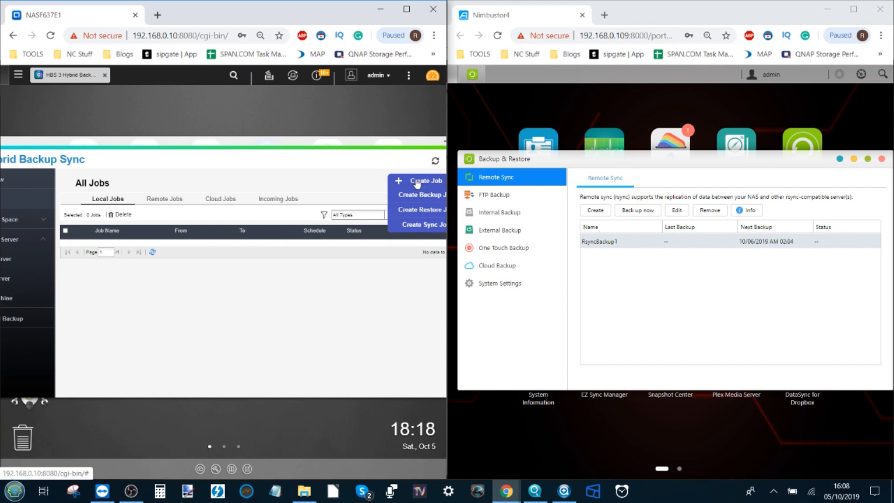
{"action": "left_click", "coordinate": [420, 229]}
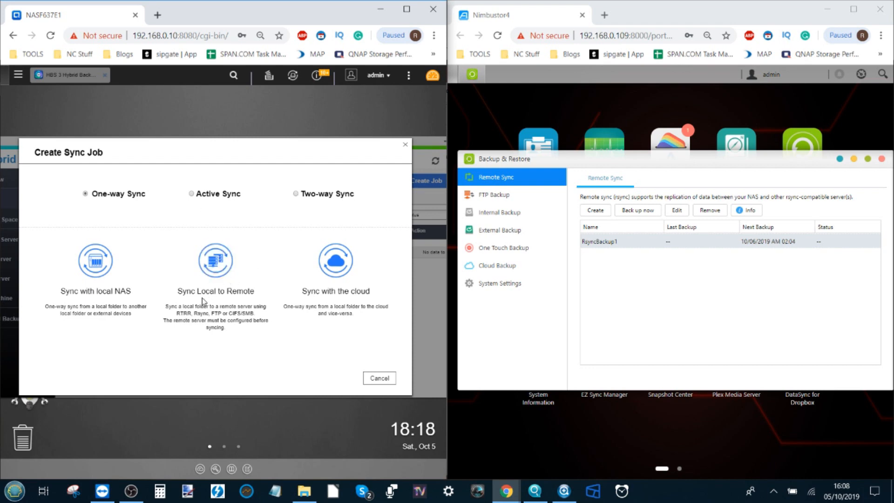
{"action": "left_click", "coordinate": [223, 266]}
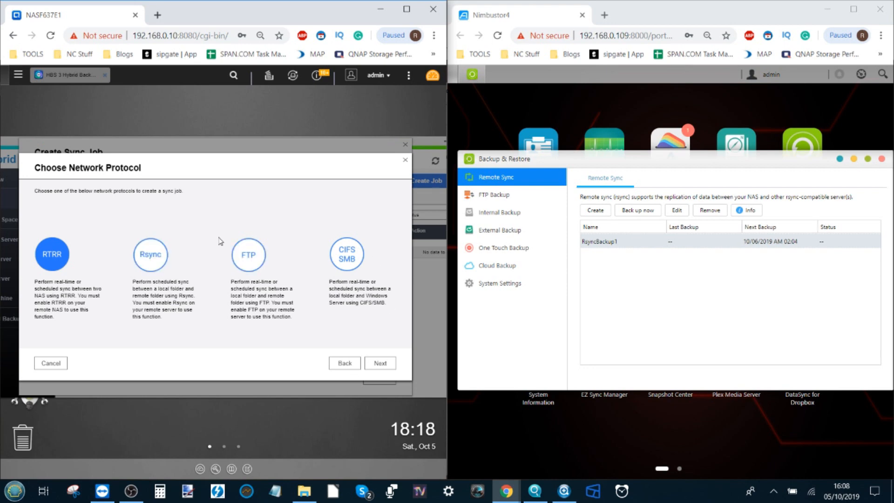
{"action": "left_click", "coordinate": [380, 363]}
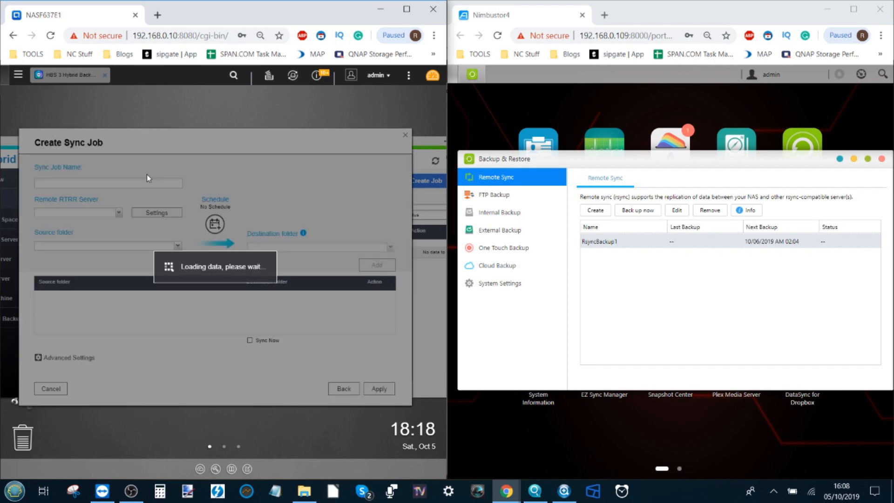
- Add a new remote rsync server profile, opening the Add Remote Connection form
{"action": "left_click", "coordinate": [119, 214]}
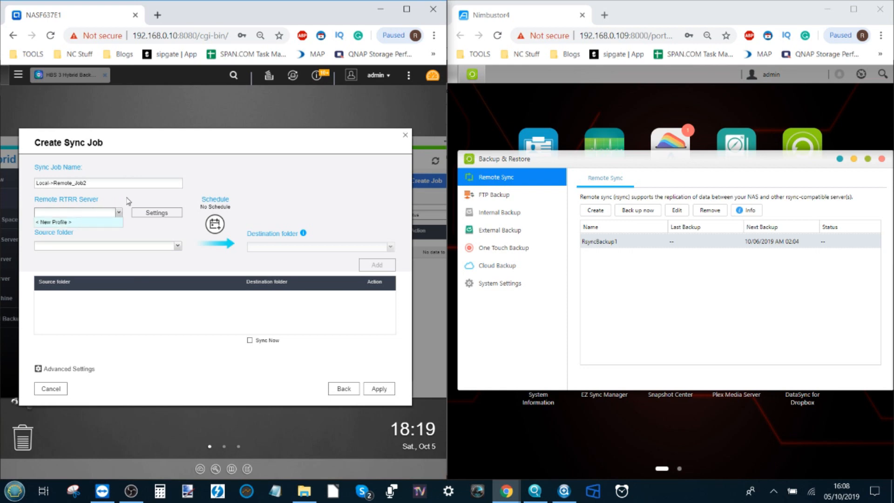
{"action": "left_click", "coordinate": [119, 213]}
{"action": "left_click", "coordinate": [119, 221]}
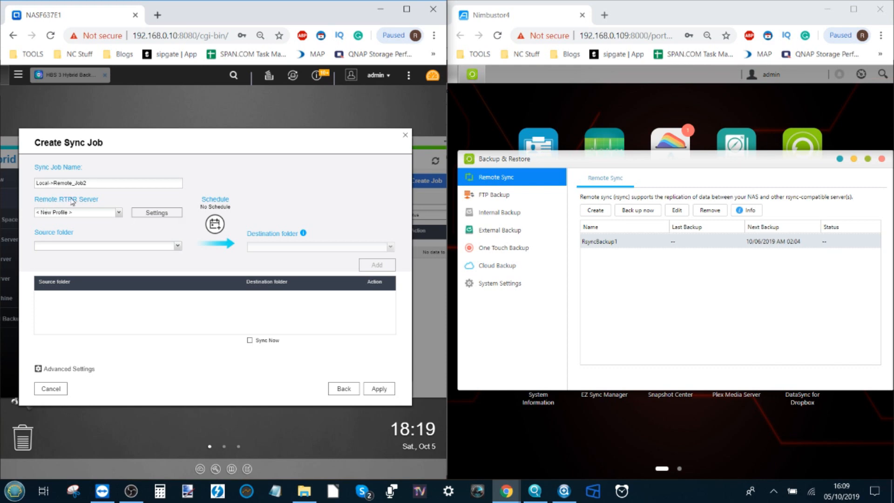
{"action": "left_click", "coordinate": [138, 215]}
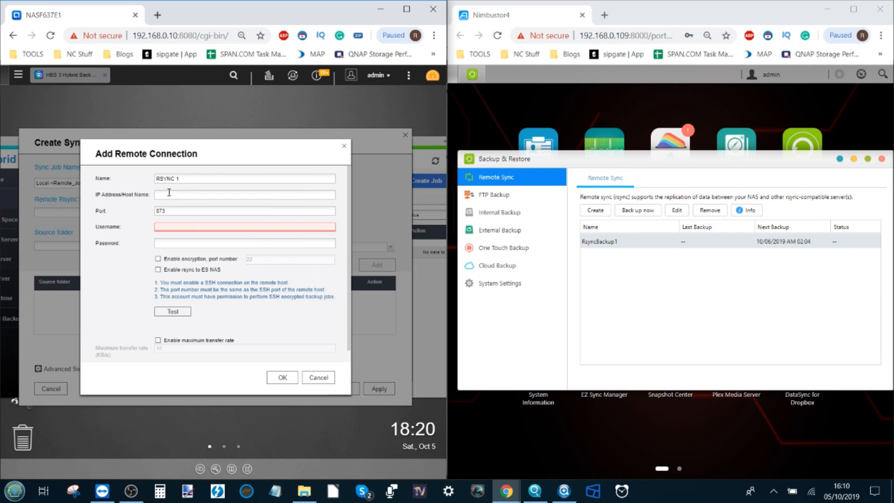
{"action": "left_click", "coordinate": [168, 192]}
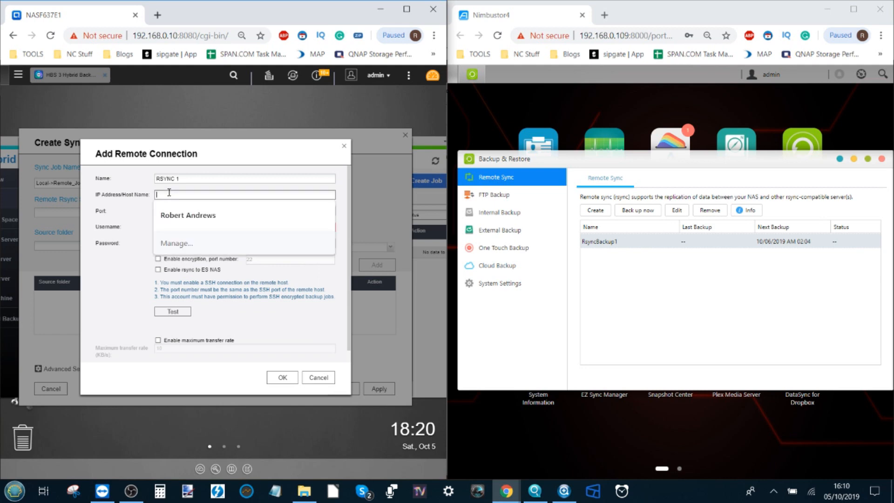
{"action": "double_click", "coordinate": [617, 40]}
{"action": "key", "text": "ctrl+c"}
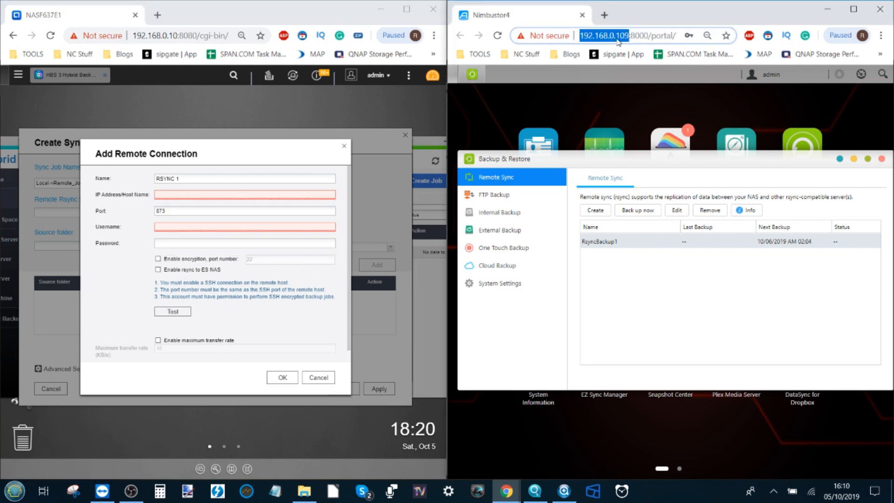
{"action": "left_click", "coordinate": [177, 194]}
{"action": "key", "text": "ctrl+v"}
{"action": "left_click_drag", "start_coordinate": [171, 196], "coordinate": [143, 195]}
{"action": "key", "text": "BackSpace"}
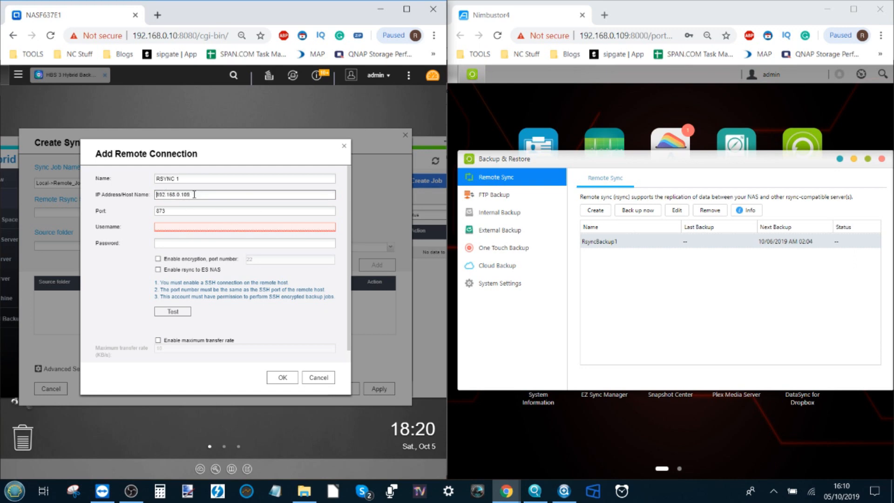
{"action": "left_click", "coordinate": [182, 213]}
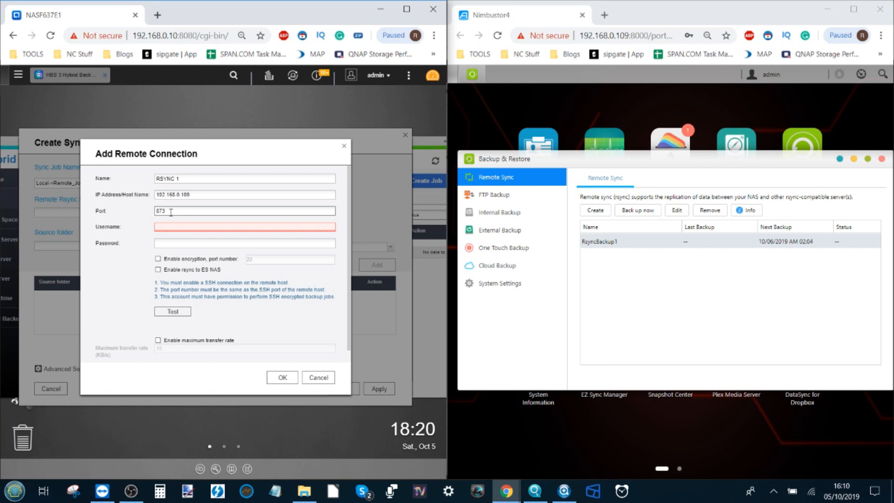
- Enter the rsync username and password, test the connection, and save RSYNC 1
{"action": "left_click", "coordinate": [229, 226]}
{"action": "key", "text": "Tab"}
{"action": "type", "text": "adm•••••"}
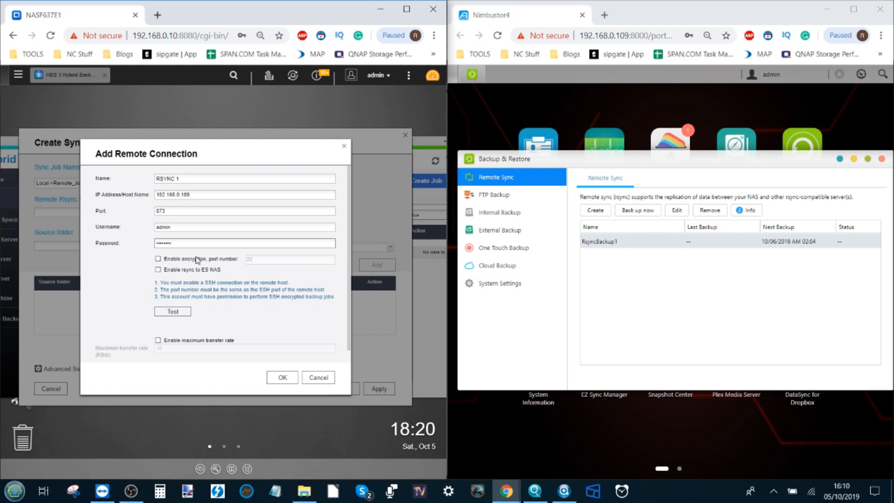
{"action": "left_click", "coordinate": [178, 312]}
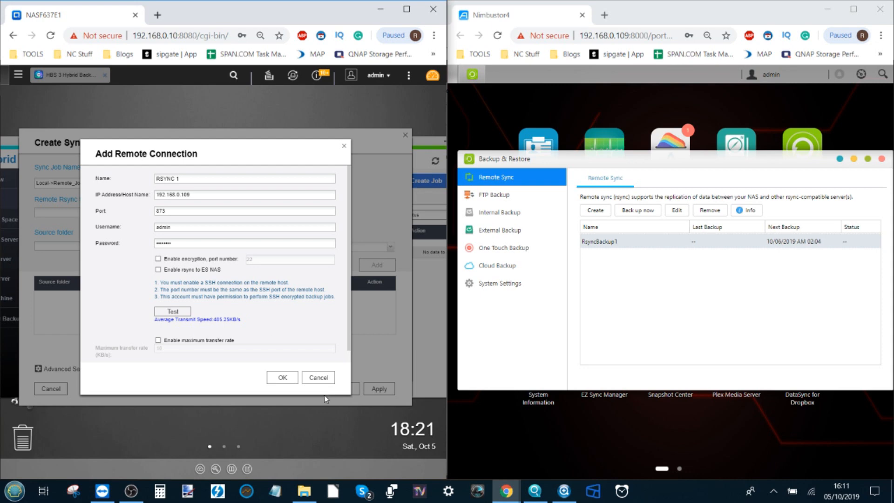
{"action": "left_click", "coordinate": [282, 377]}
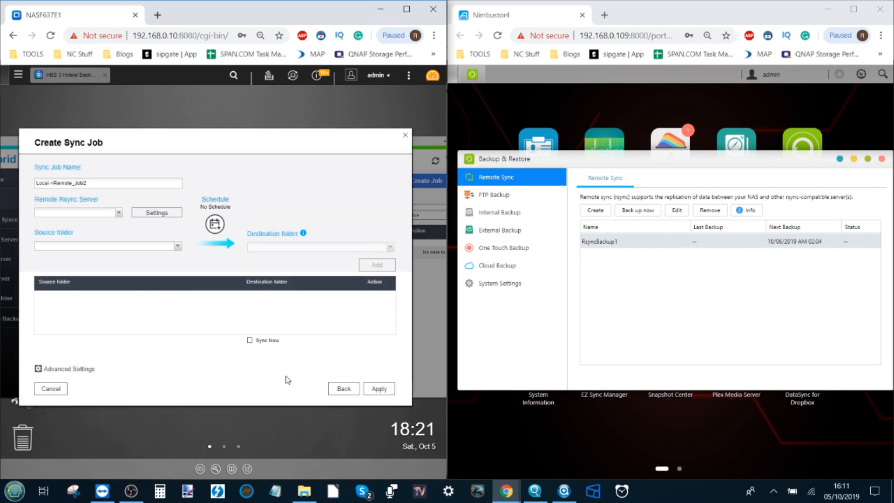
- Pair source folder /CCTV with destination /ASUSTOR on RSYNC 1 and add the pair
{"action": "left_click", "coordinate": [177, 246]}
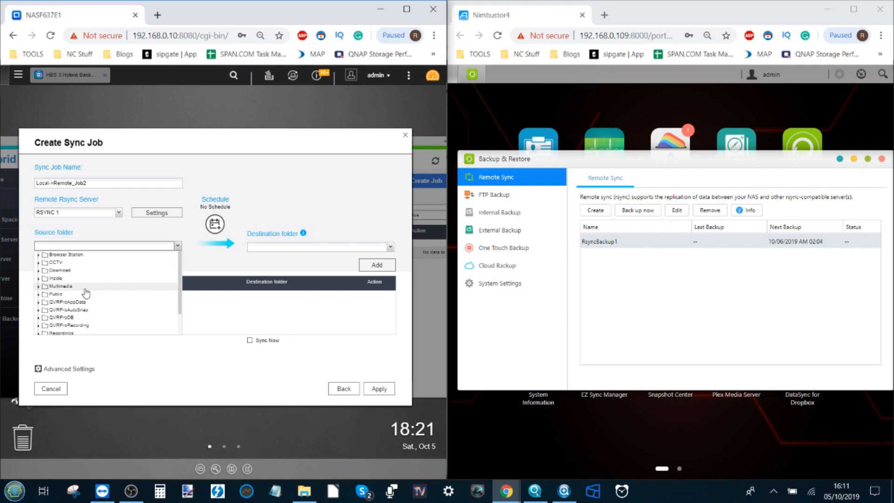
{"action": "scroll", "coordinate": [74, 288], "scroll_direction": "down", "scroll_amount": 2}
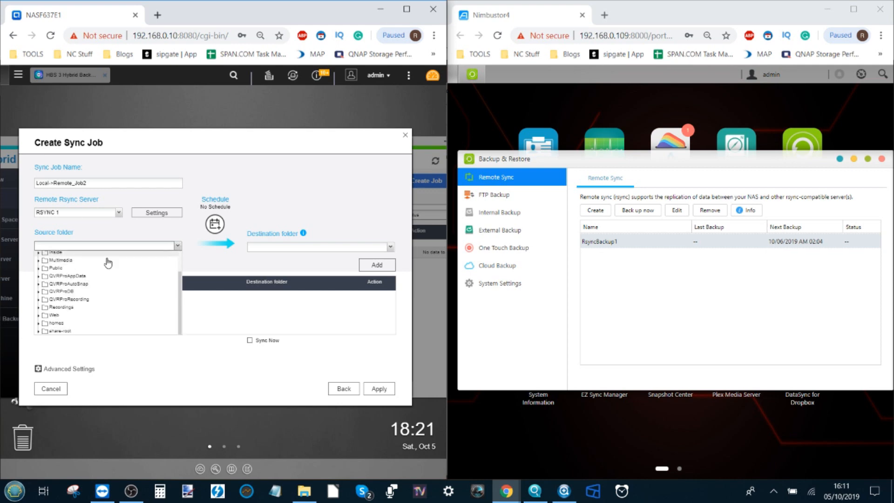
{"action": "scroll", "coordinate": [77, 273], "scroll_direction": "up", "scroll_amount": 2}
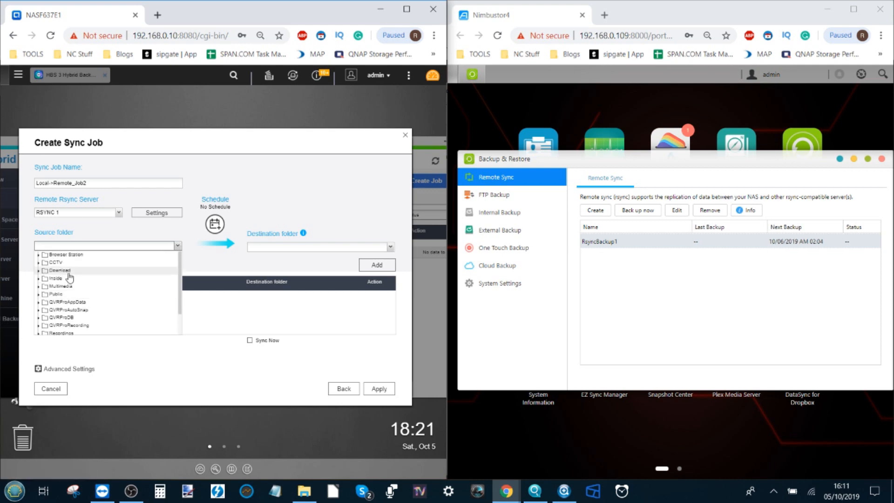
{"action": "left_click", "coordinate": [71, 263]}
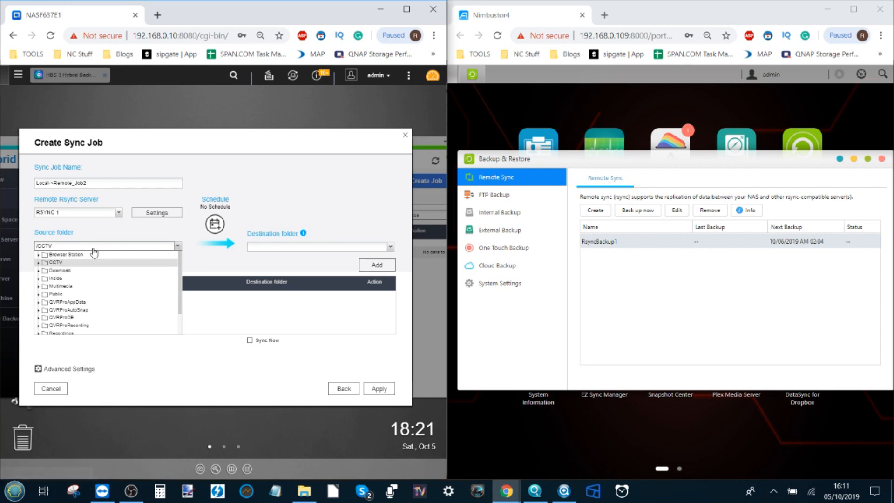
{"action": "left_click", "coordinate": [214, 265]}
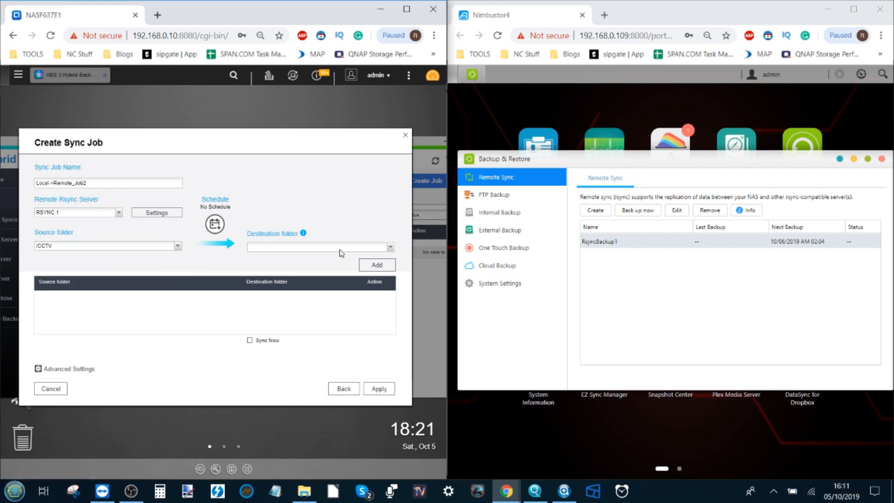
{"action": "left_click", "coordinate": [390, 247]}
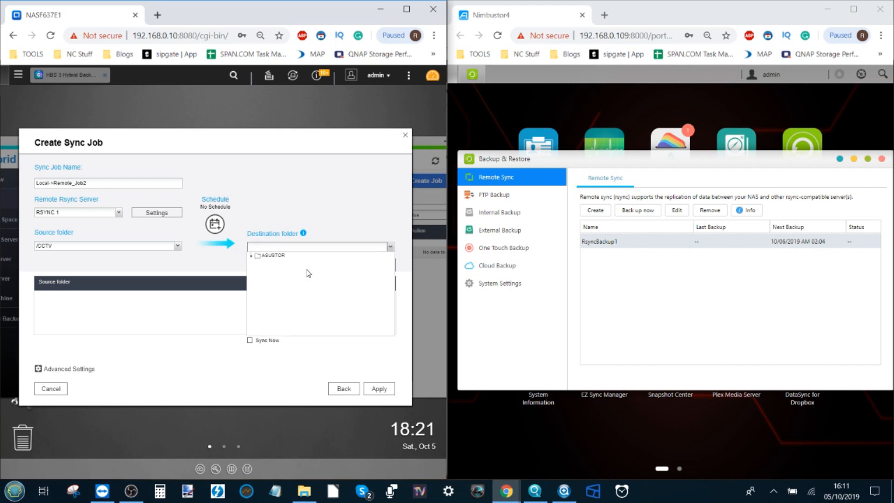
{"action": "left_click", "coordinate": [270, 255]}
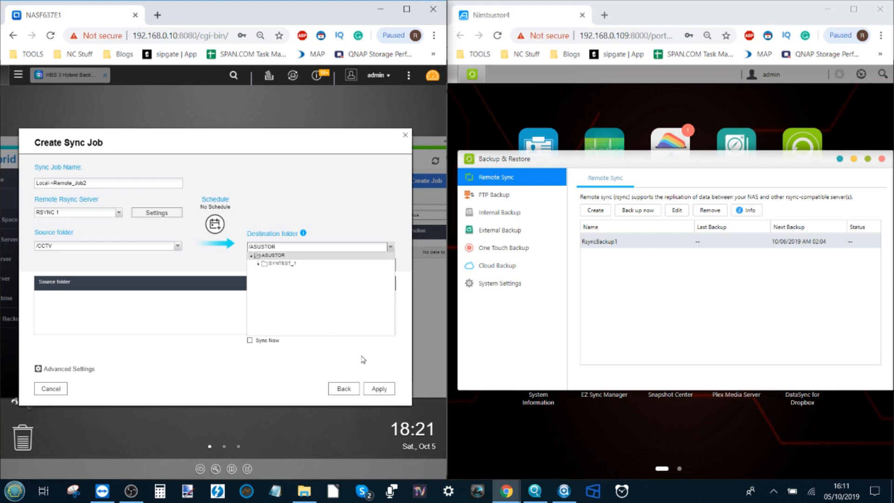
{"action": "left_click", "coordinate": [336, 360]}
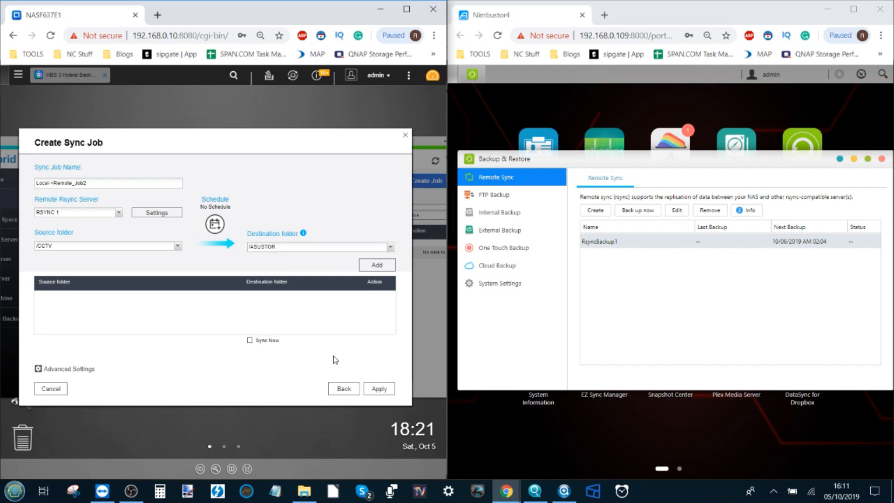
{"action": "left_click", "coordinate": [372, 271]}
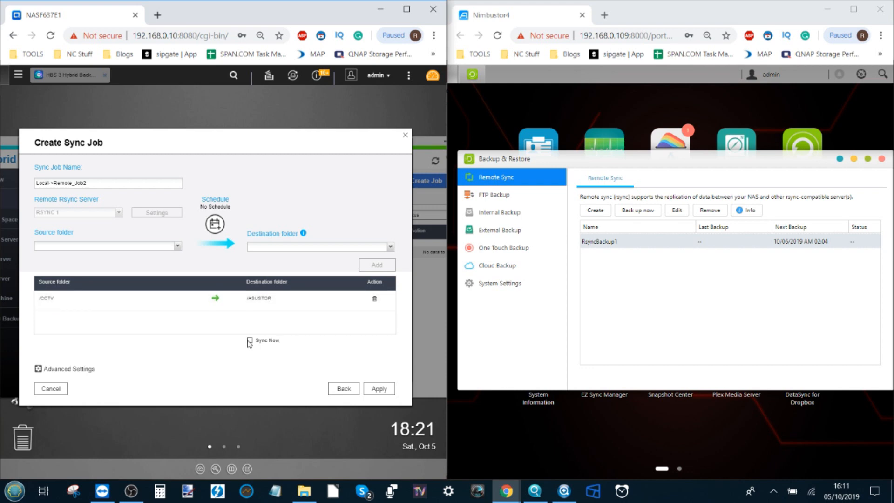
- Schedule Local->Remote_Job2 periodically, daily at 02:00, after checking its Policy and Options settings
{"action": "left_click", "coordinate": [47, 369]}
{"action": "left_click", "coordinate": [105, 183]}
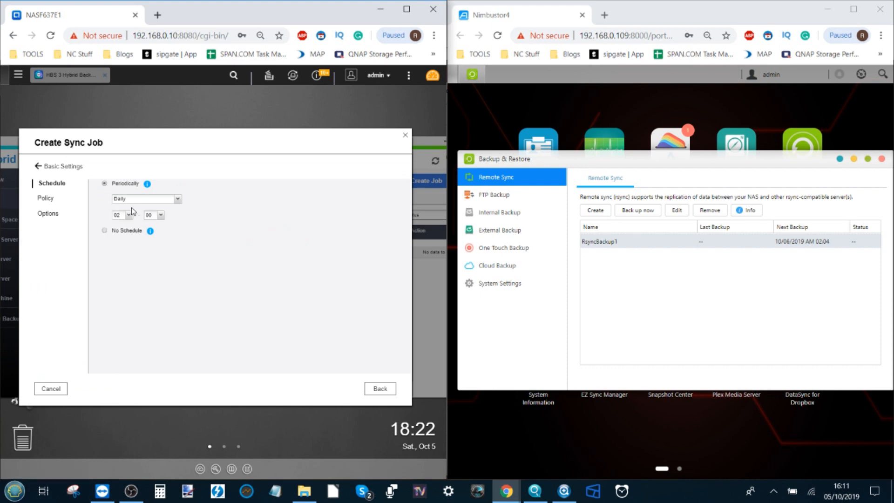
{"action": "left_click", "coordinate": [52, 199]}
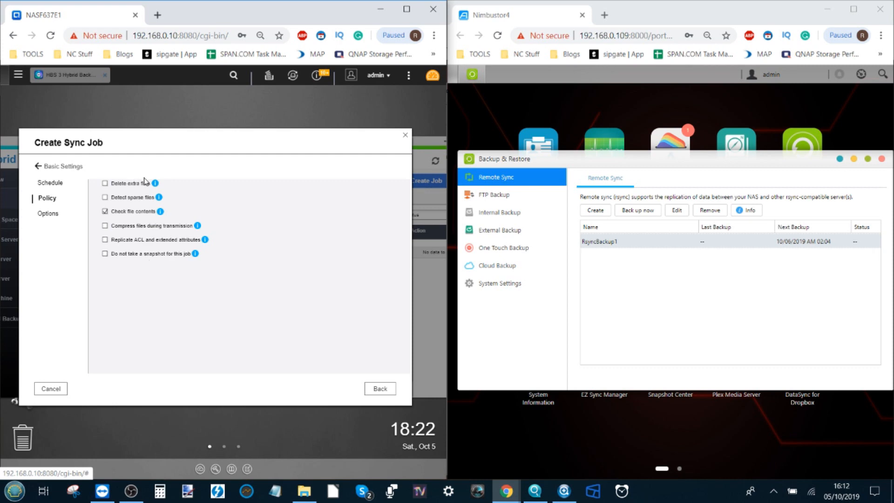
{"action": "left_click", "coordinate": [50, 214]}
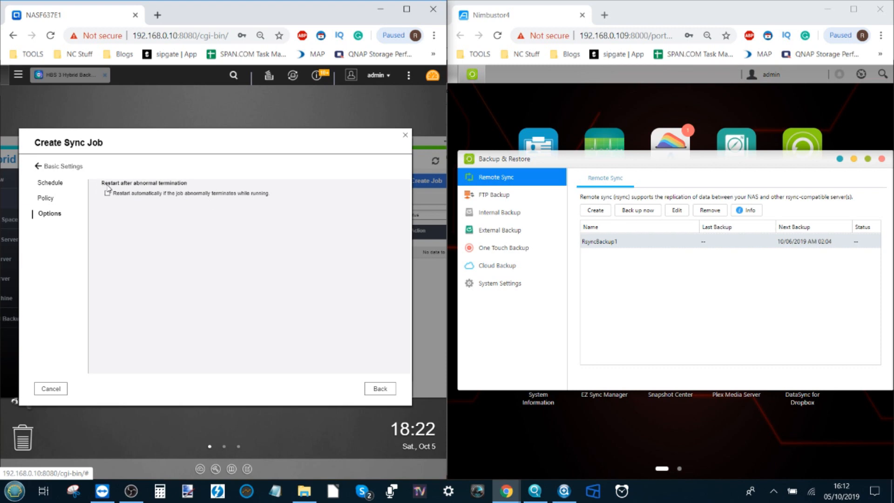
{"action": "left_click", "coordinate": [58, 166]}
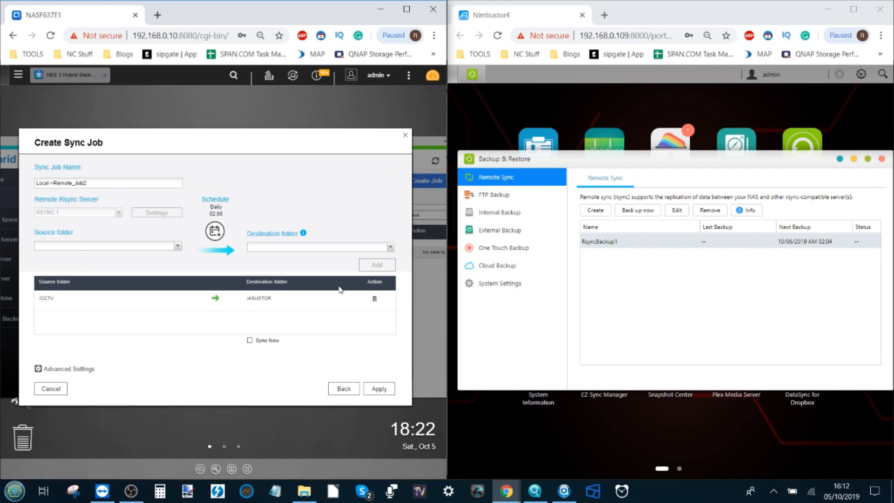
- Apply the Local->Remote_Job2 sync job so it appears under Remote Jobs
{"action": "left_click", "coordinate": [380, 389]}
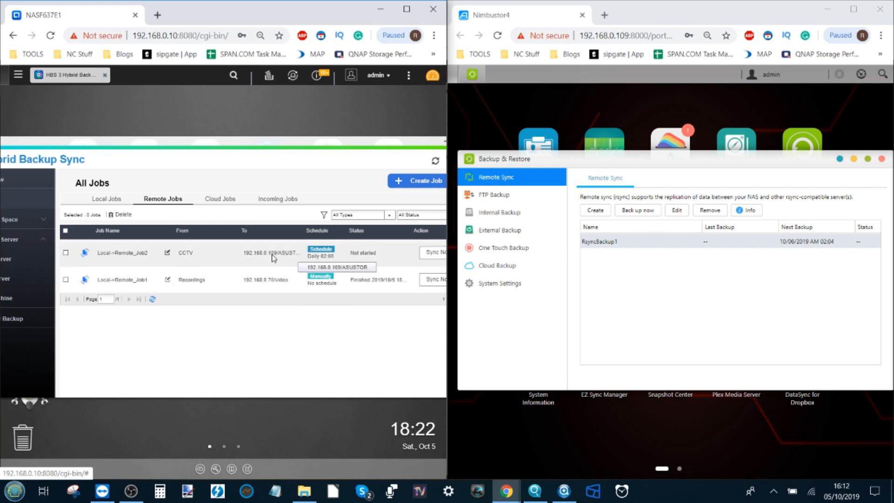
{"action": "left_click_drag", "start_coordinate": [338, 140], "coordinate": [311, 127]}
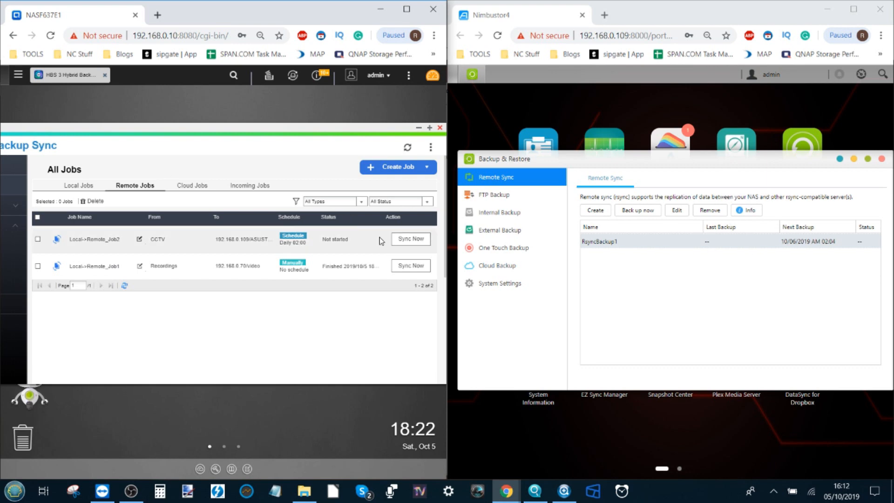
- Start Local->Remote_Job2 syncing now and launch the ASUSTOR's RsyncBackup1 backup immediately
{"action": "left_click", "coordinate": [418, 240]}
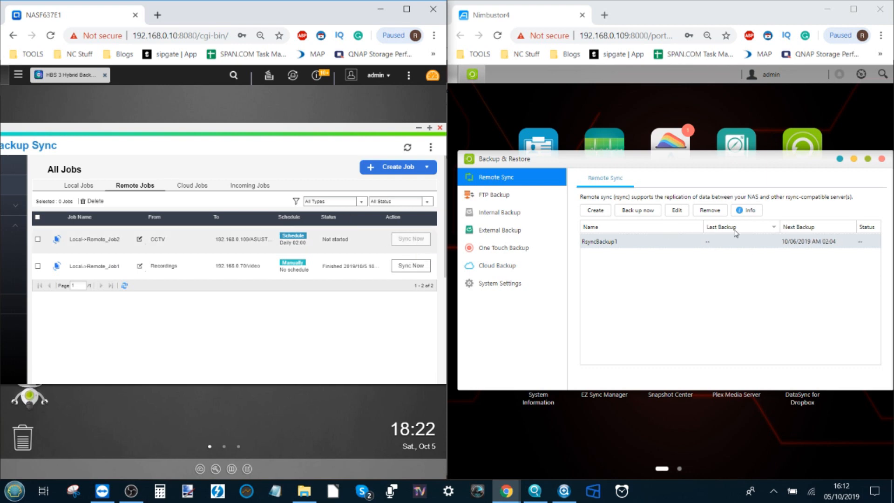
{"action": "left_click", "coordinate": [638, 211]}
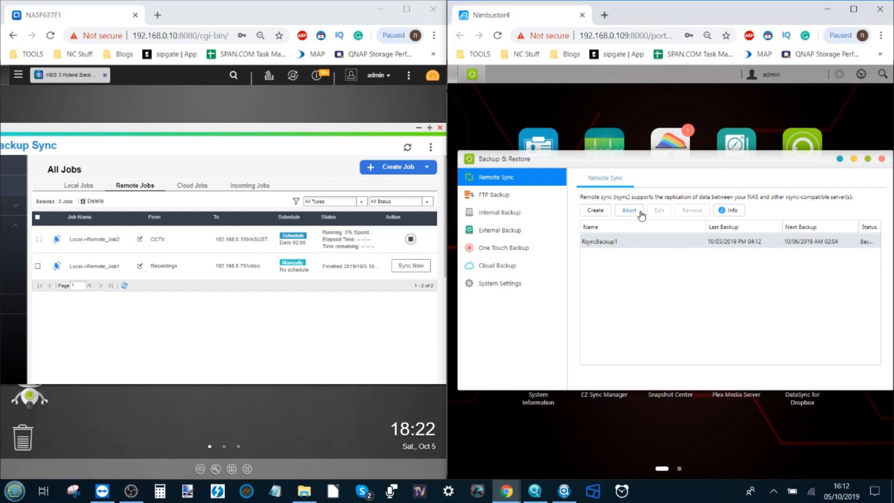